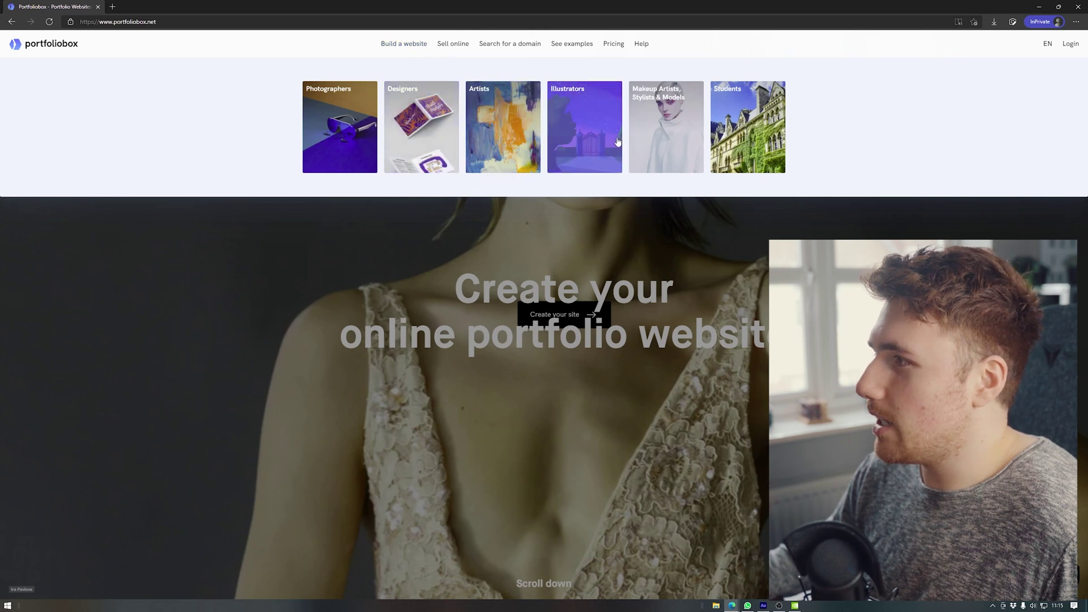
Step: Start a new site titled with the creator's name and choose Other as the profession
left_click(402, 43)
left_click(558, 315)
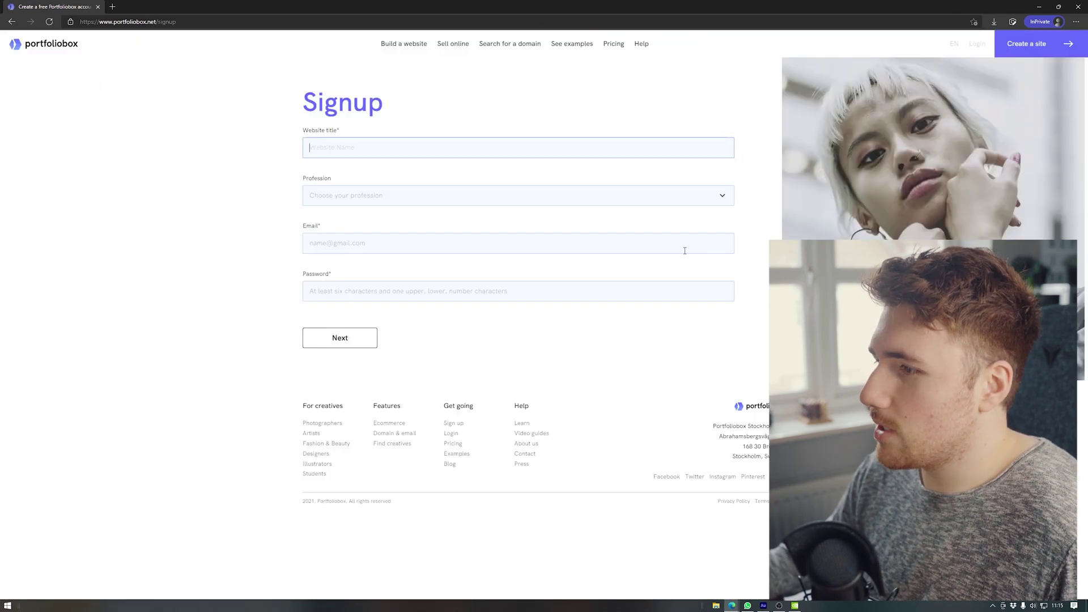
left_click(340, 148)
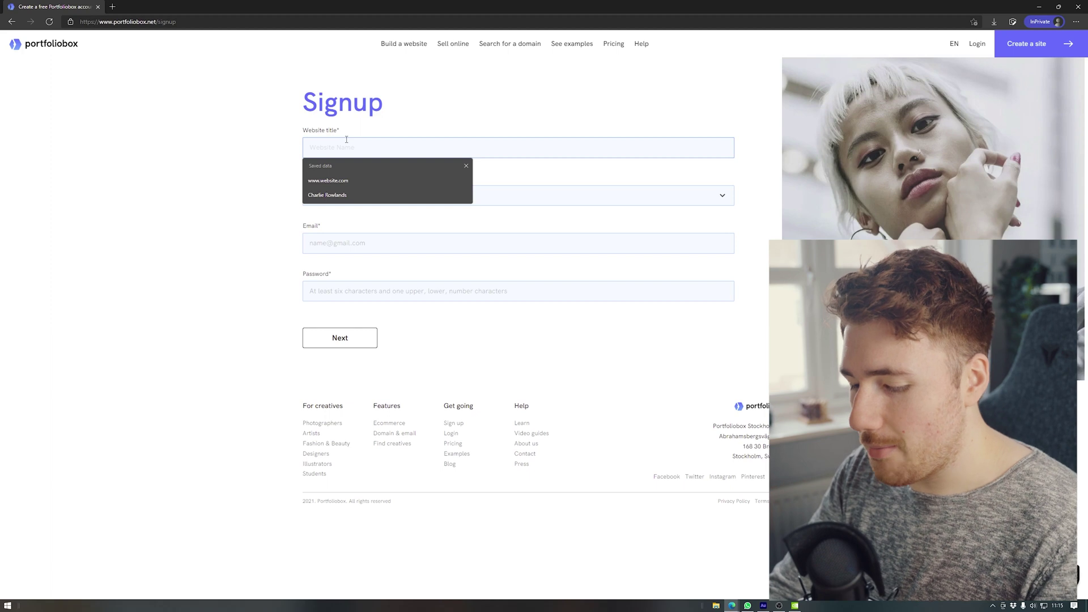
type("Charlie Test")
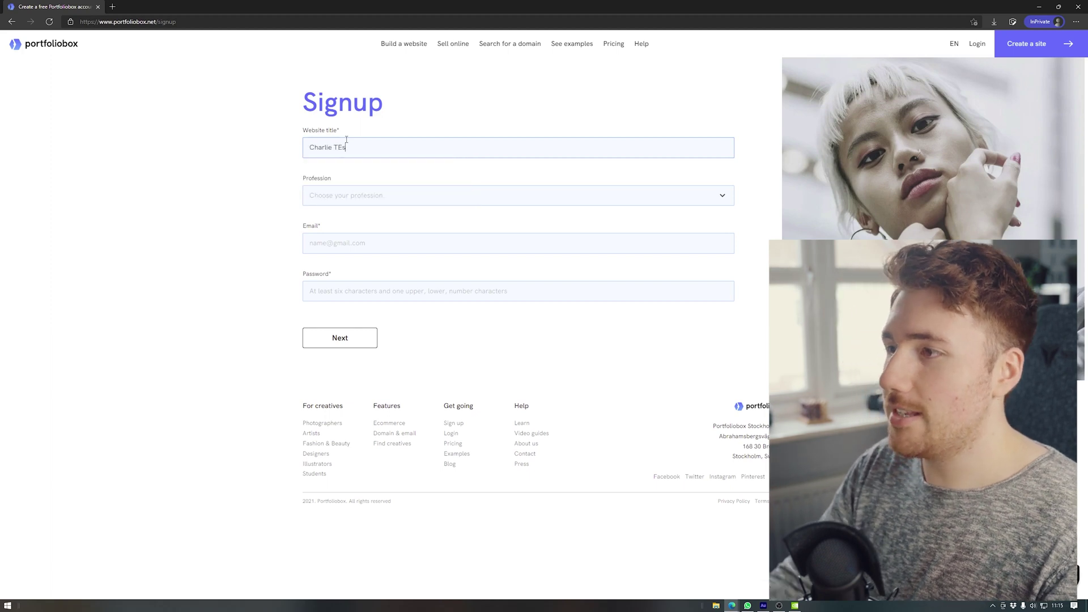
left_click(363, 195)
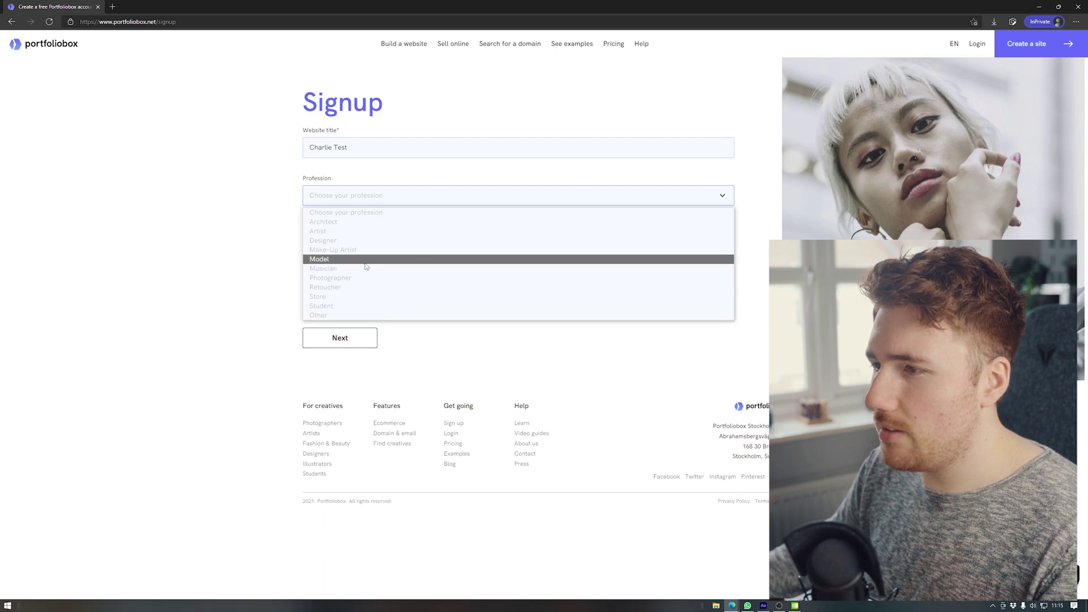
left_click(356, 321)
Step: Autofill the saved email and password, submit the details, and confirm being older than 16
left_click(335, 238)
left_click(406, 292)
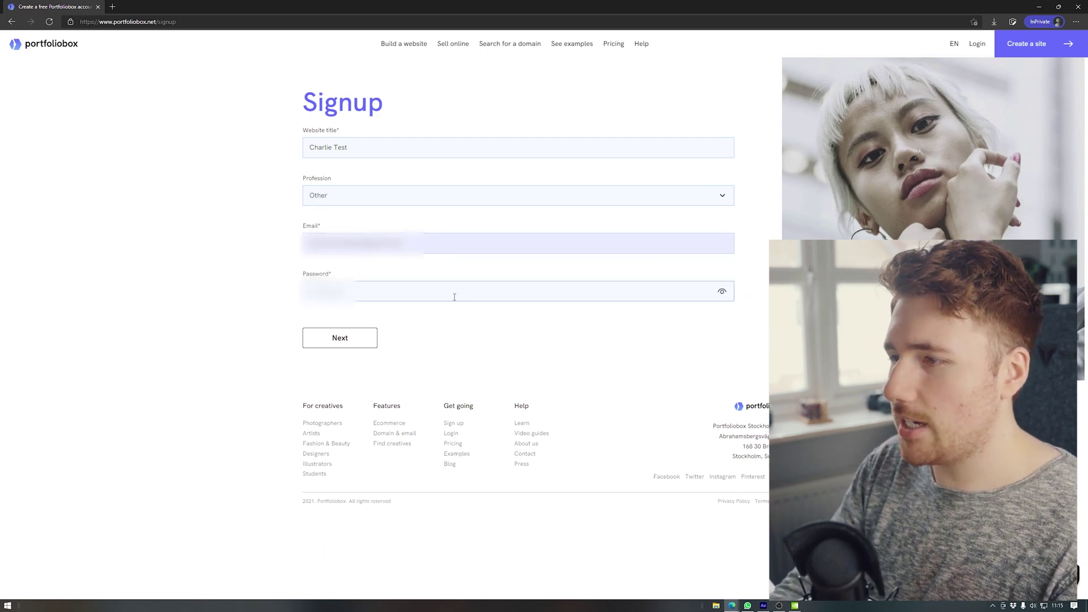
key("Return")
left_click(315, 182)
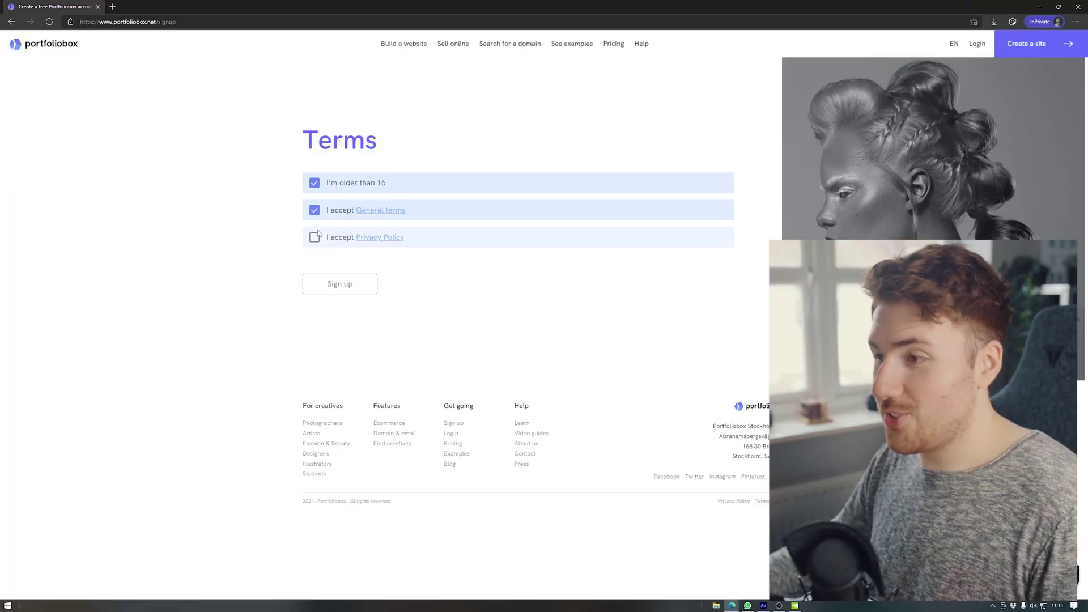
Step: Accept the privacy policy, complete sign-up with a font choice, and step through the intro tour
left_click(315, 237)
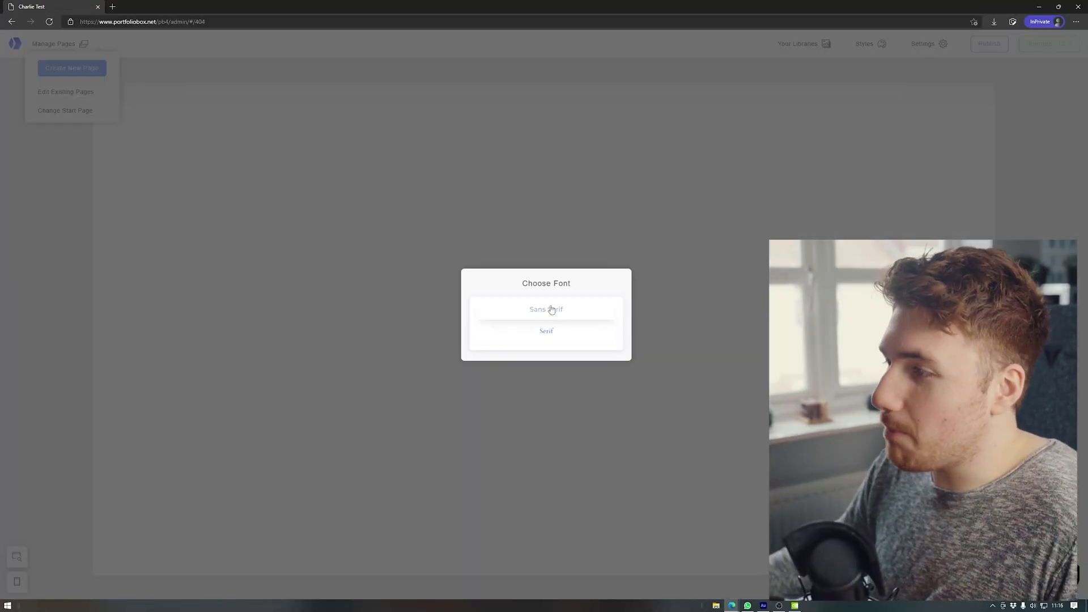
left_click(546, 324)
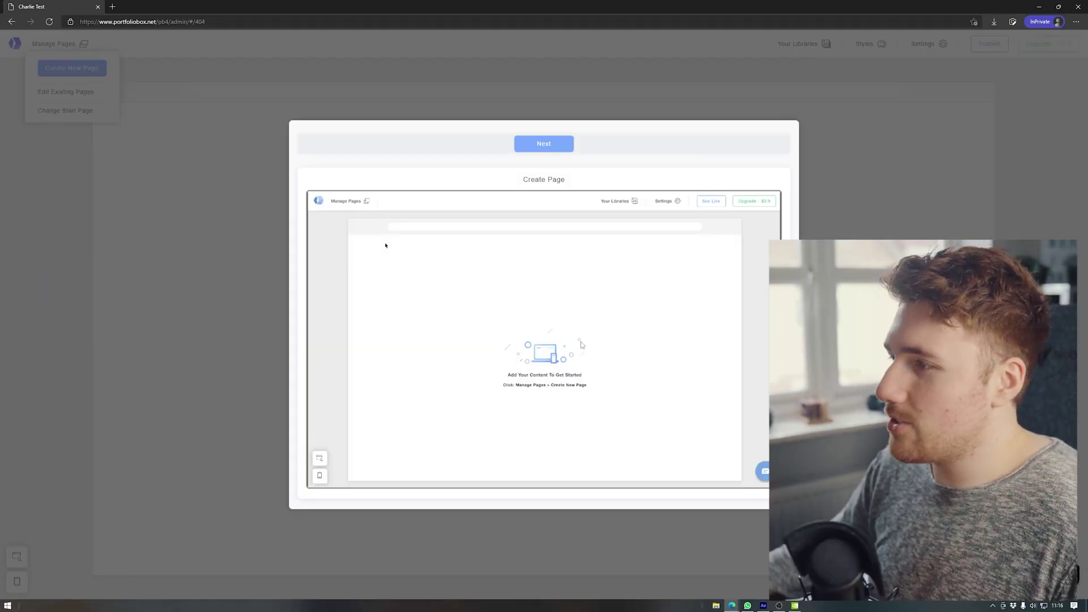
left_click(544, 144)
left_click(544, 144)
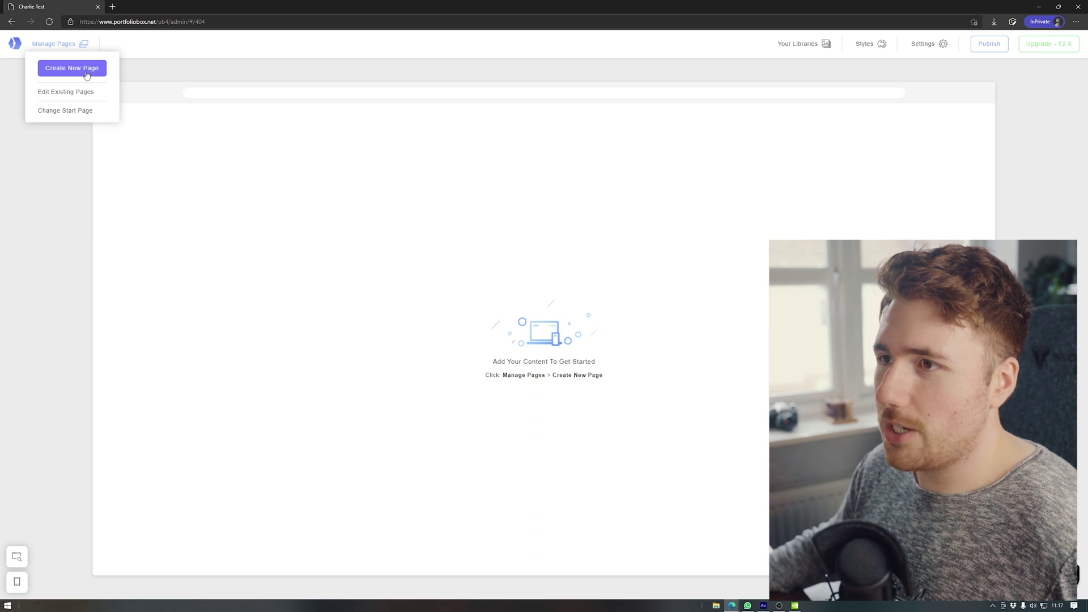
Step: Create a page named Main using the Covers and Headers Text Left template
left_click(86, 75)
scroll(703, 272, "down", 2)
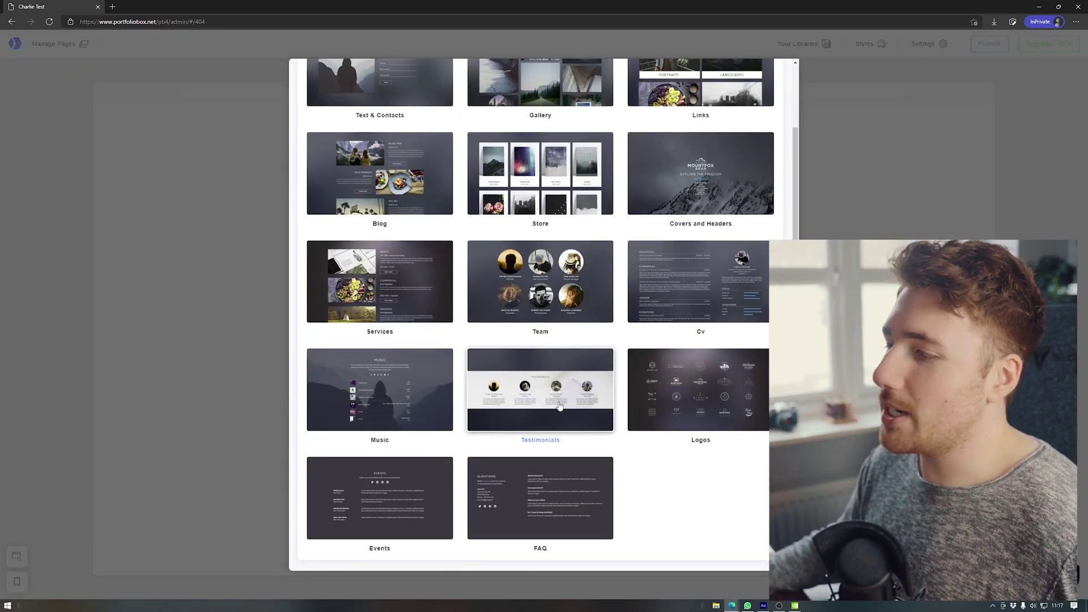
scroll(559, 406, "up", 2)
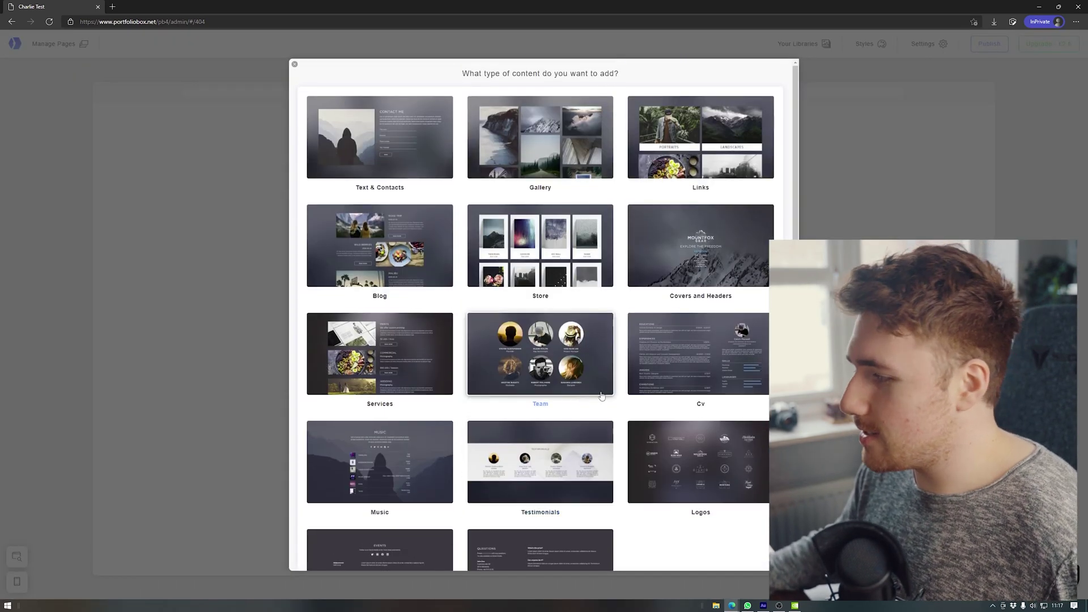
left_click(719, 250)
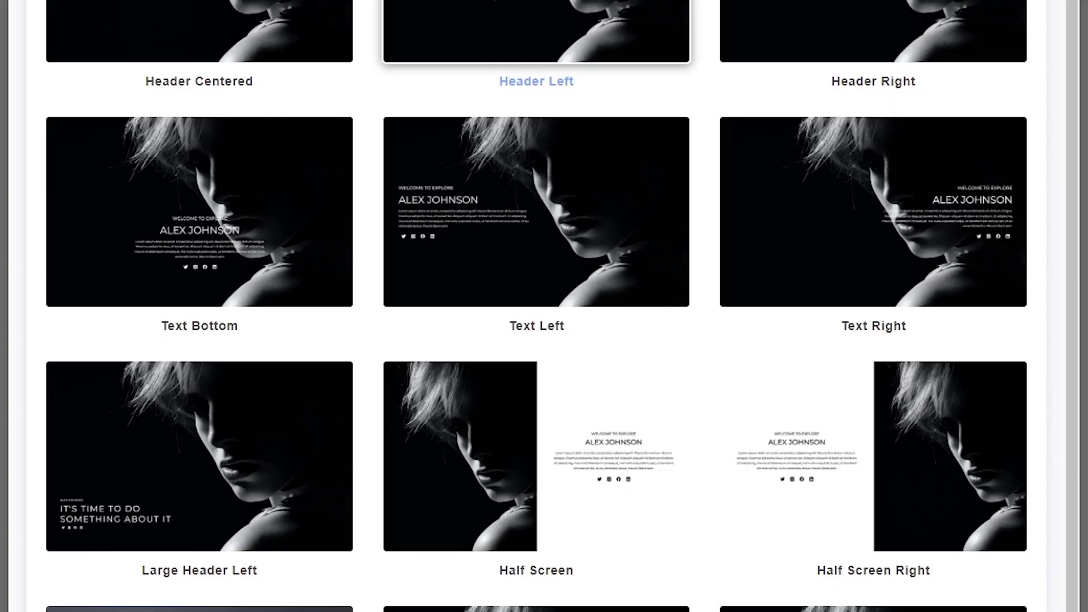
left_click(547, 371)
left_click(522, 286)
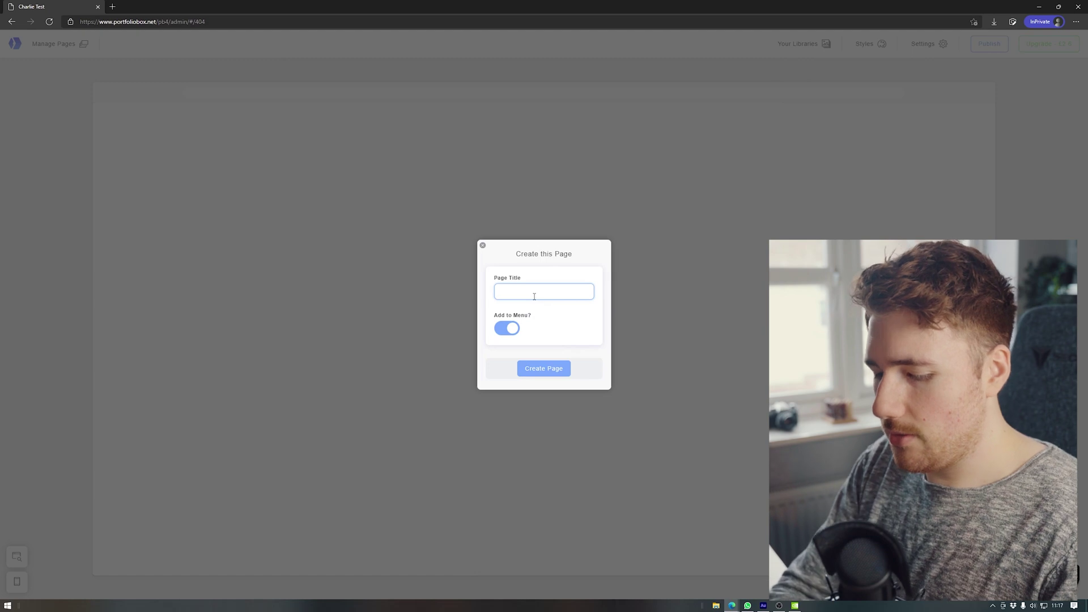
type("Main")
key("Return")
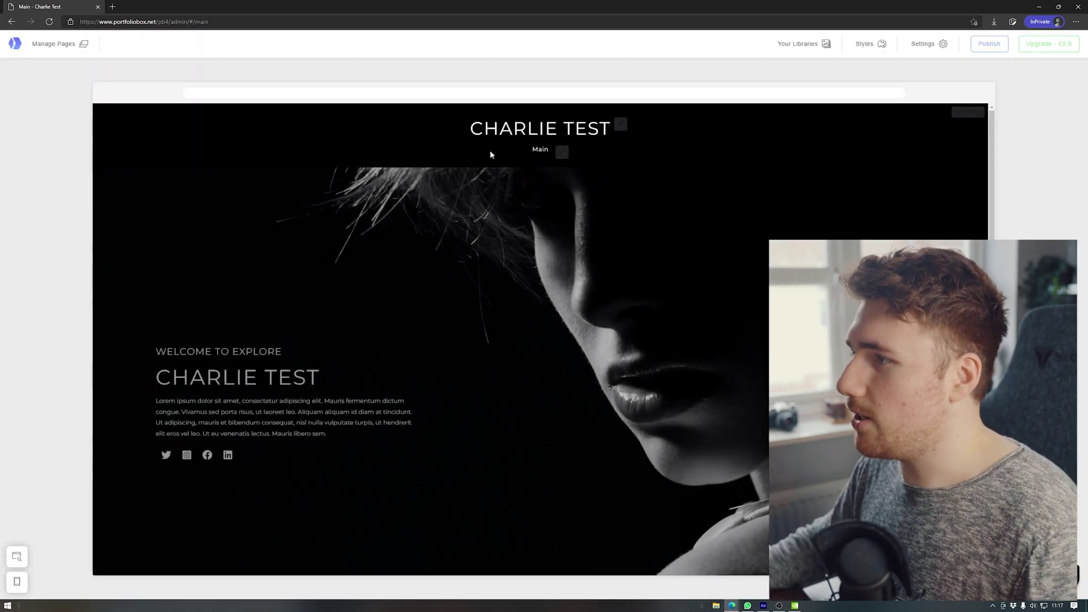
Step: Replace the word Test in the logo with the creator's surname to show the full name
left_click(595, 136)
left_click(662, 199)
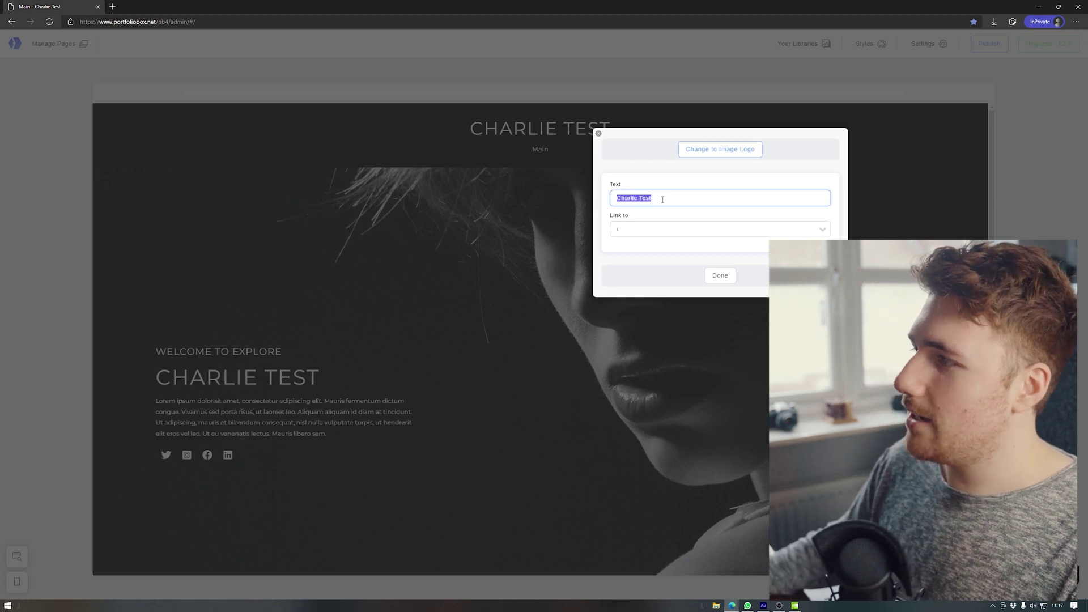
double_click(644, 201)
type("Rowlands")
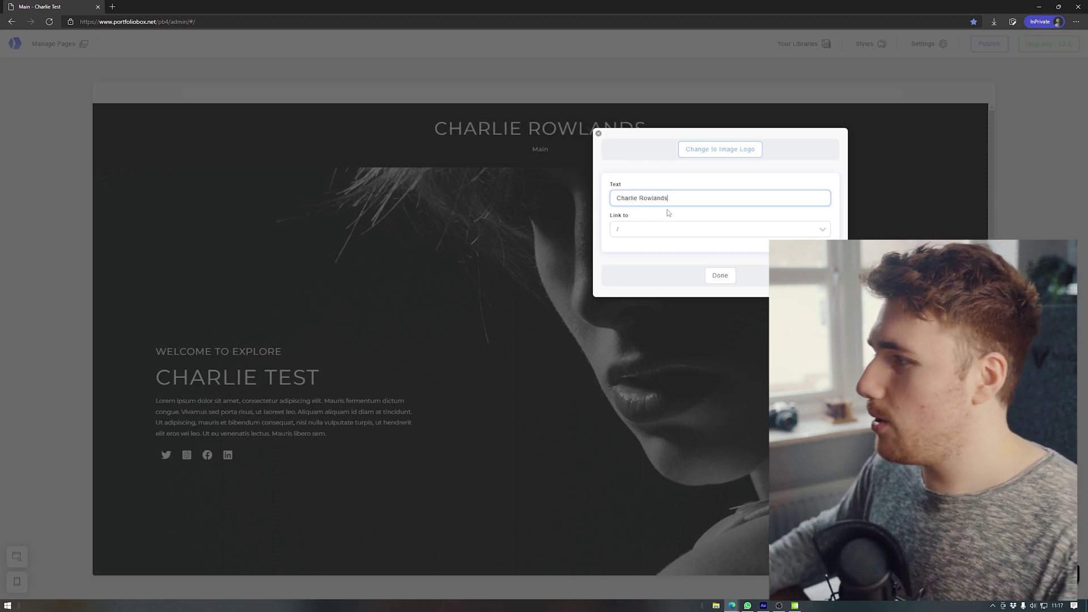
left_click(720, 275)
scroll(690, 350, "down", 1)
scroll(652, 283, "up", 1)
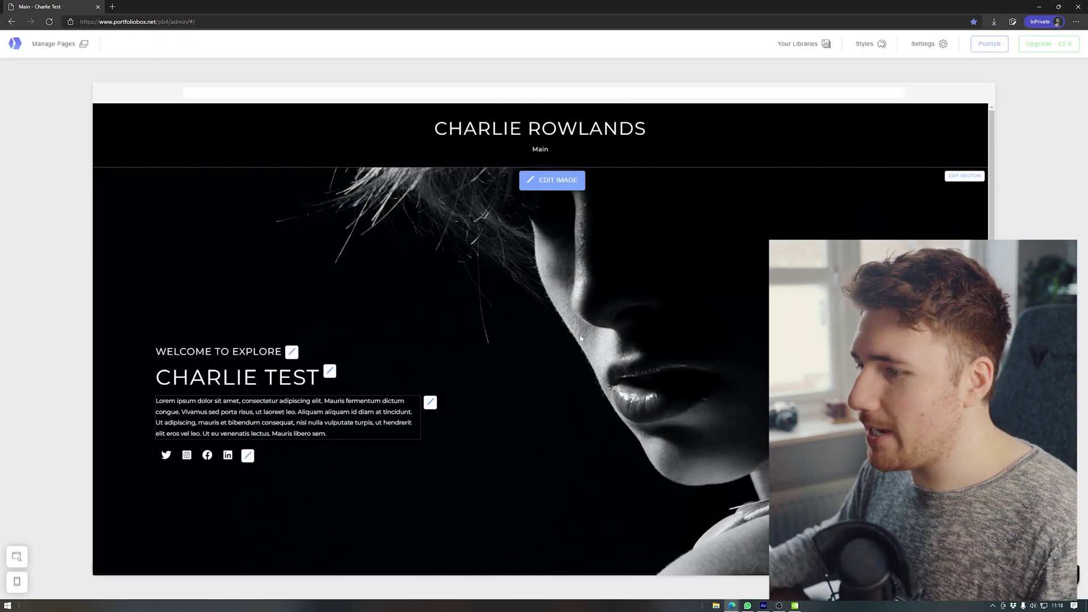
scroll(619, 204, "down", 1)
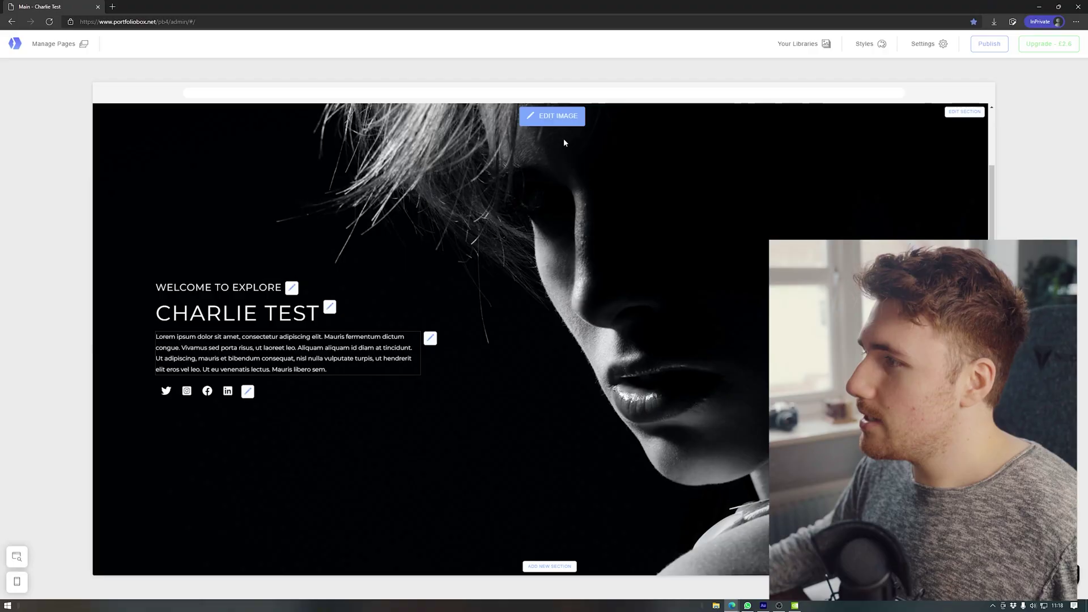
Step: Replace the Main page's cover image with the uploaded Drone-6.jpg coastal thumbs-up photo
left_click(553, 119)
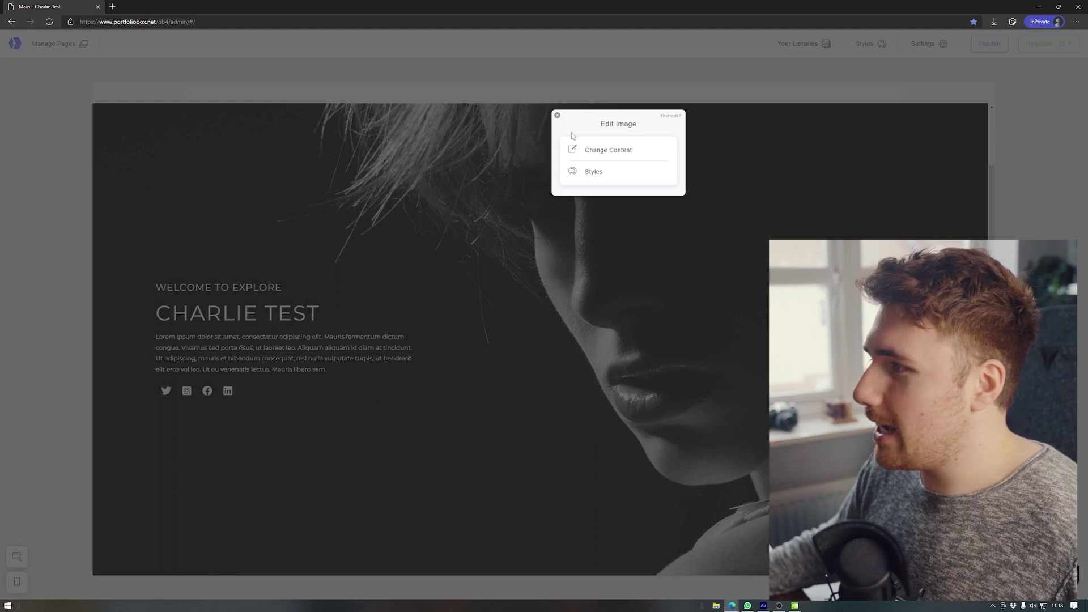
left_click(602, 151)
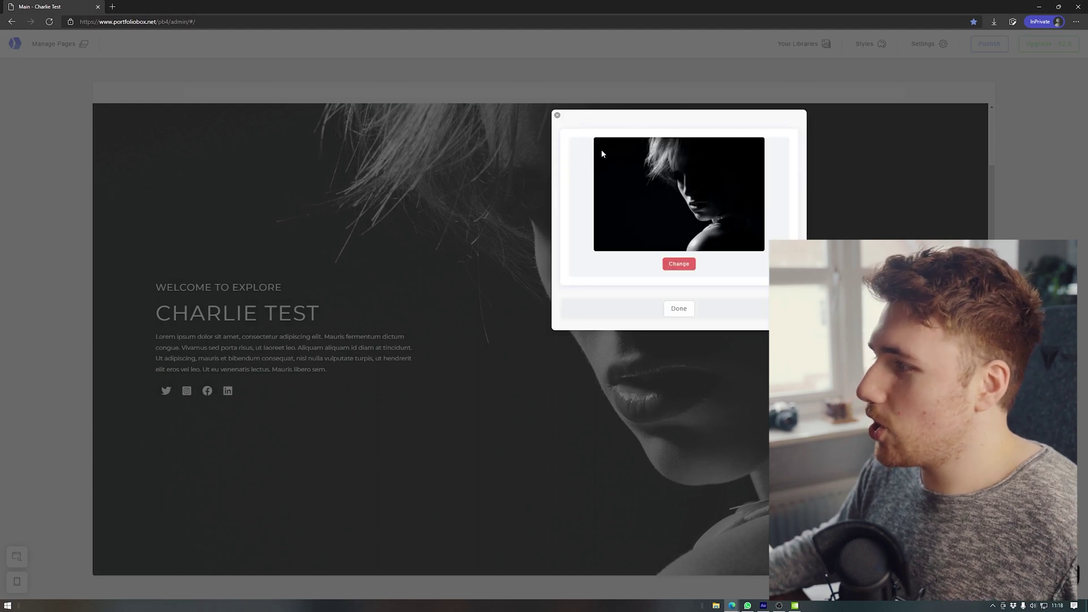
left_click(672, 265)
left_click(656, 152)
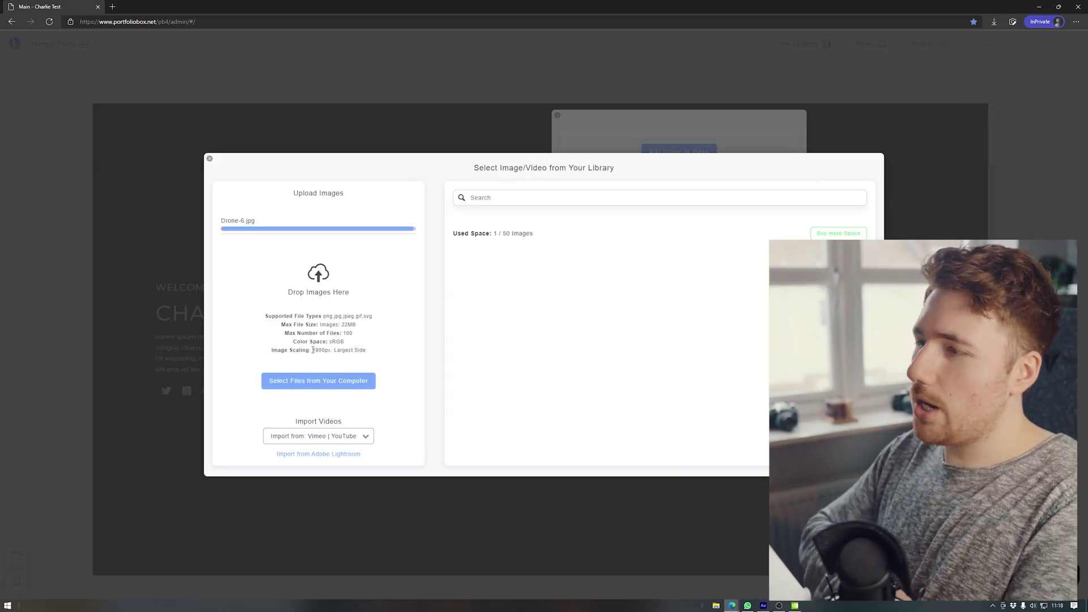
left_click(657, 286)
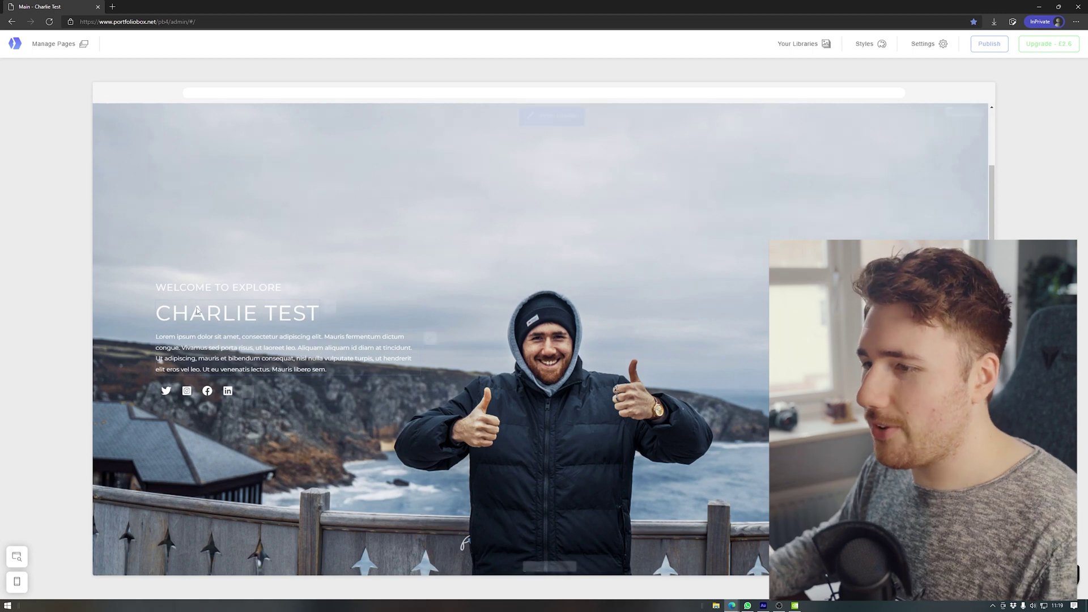
Step: Change the cover heading text to HELLO THERE!
left_click(252, 315)
left_click(315, 354)
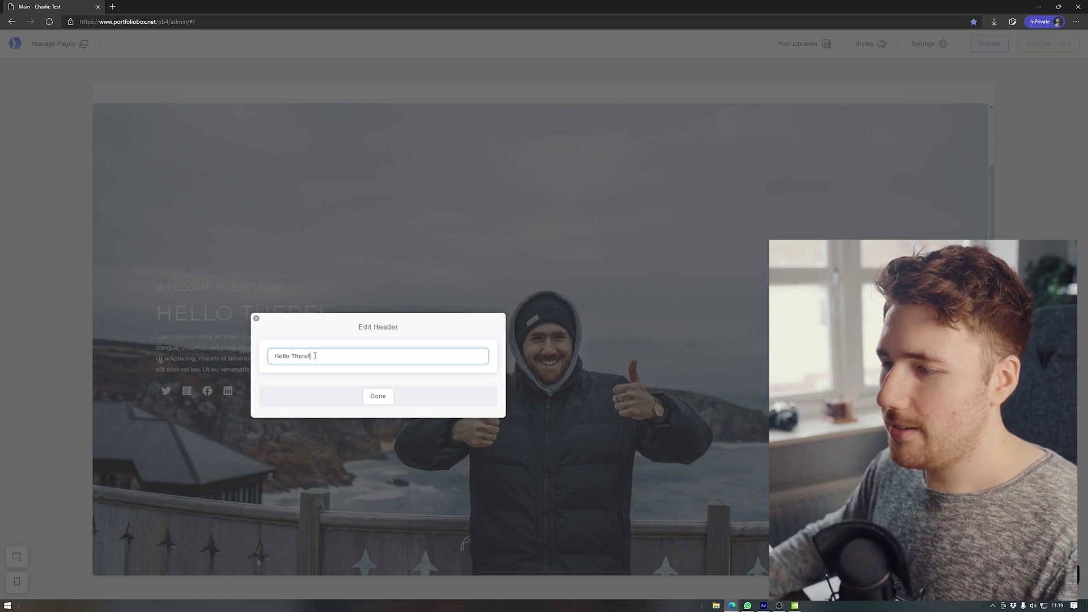
left_click(378, 395)
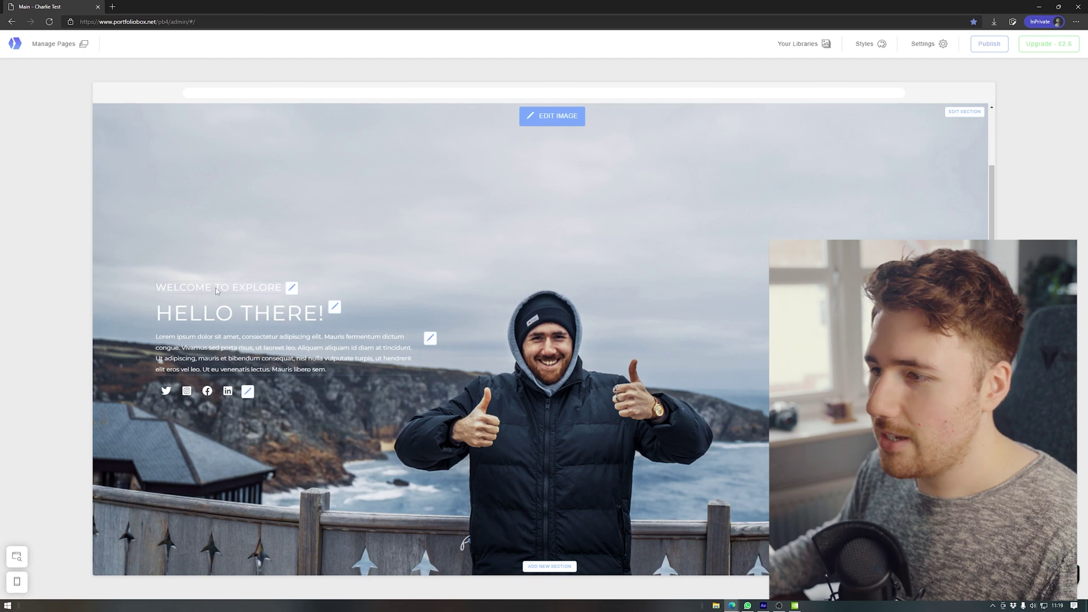
Step: Review the social media links, checking the Twitter entry, and close without changes
left_click(248, 391)
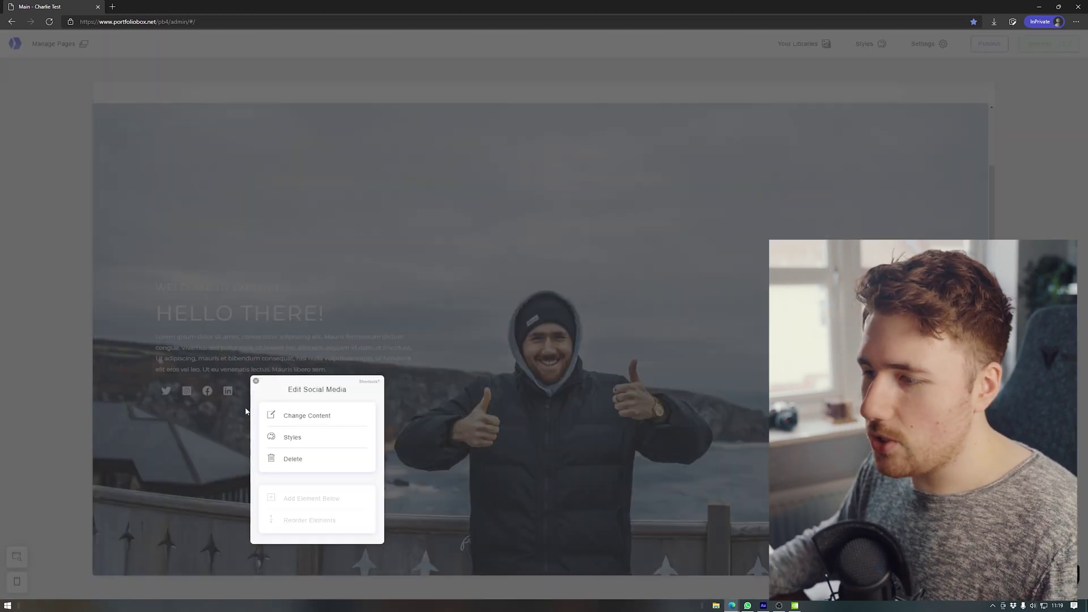
left_click(289, 418)
left_click(343, 276)
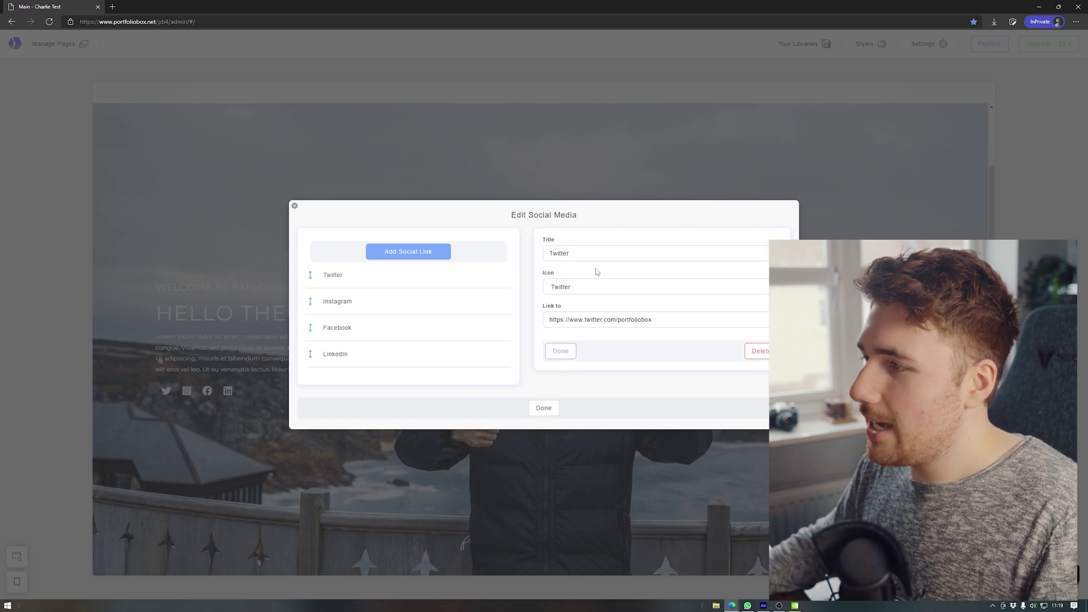
left_click(296, 206)
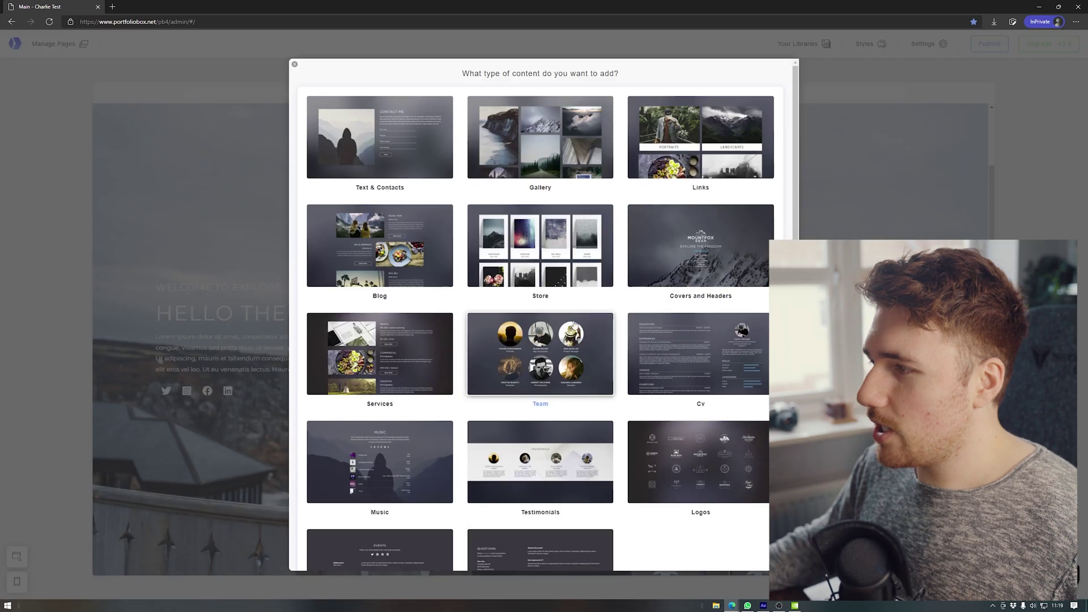
Step: Add a Gallery section to the Main page
scroll(363, 272, "down", 2)
scroll(363, 272, "down", 2)
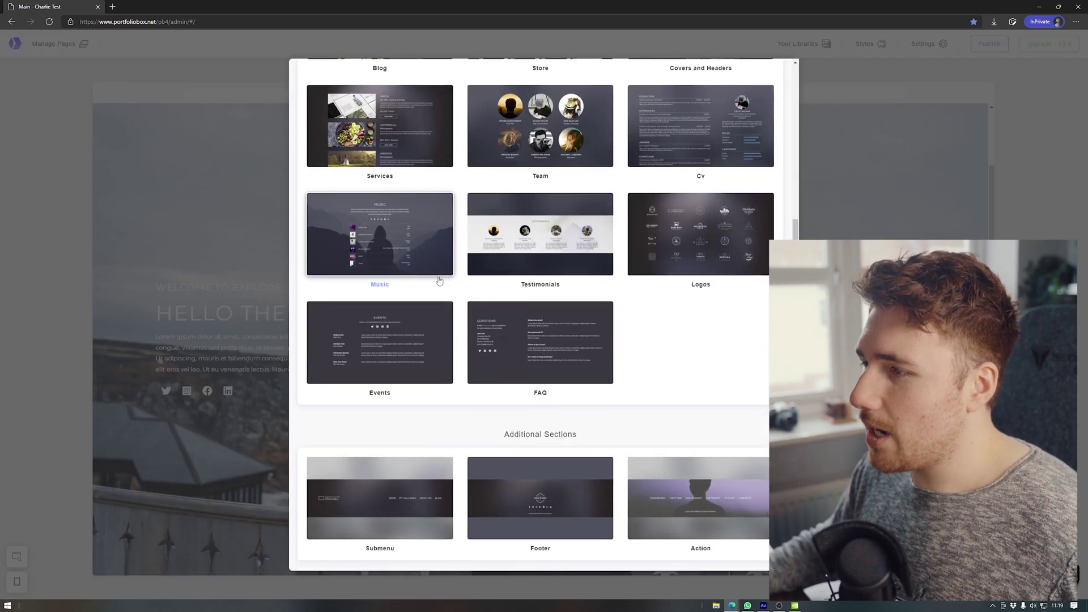
scroll(364, 273, "up", 5)
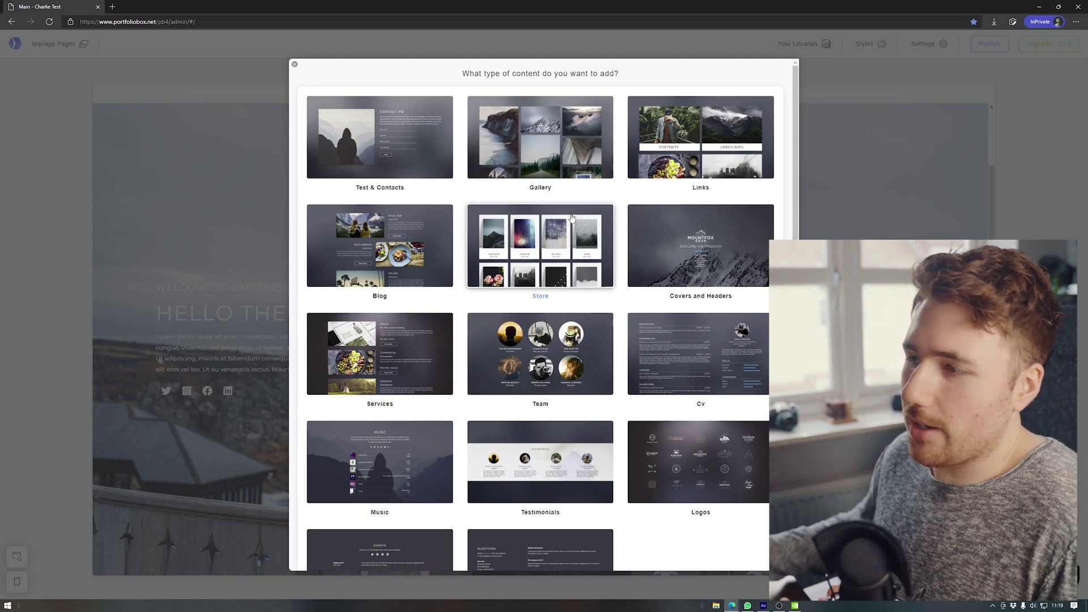
scroll(571, 218, "down", 4)
scroll(560, 247, "up", 4)
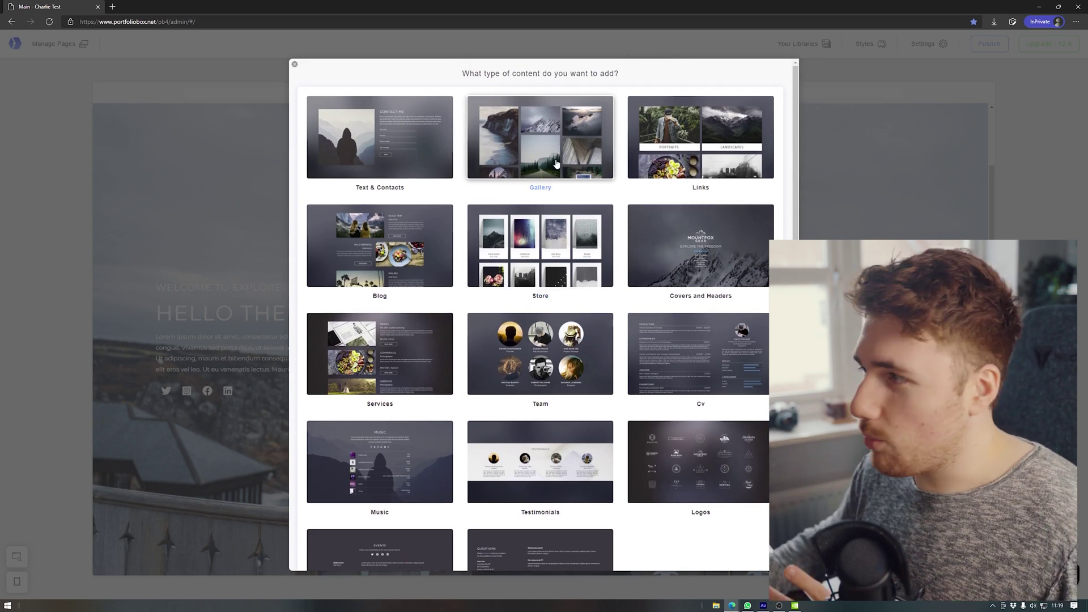
left_click(556, 162)
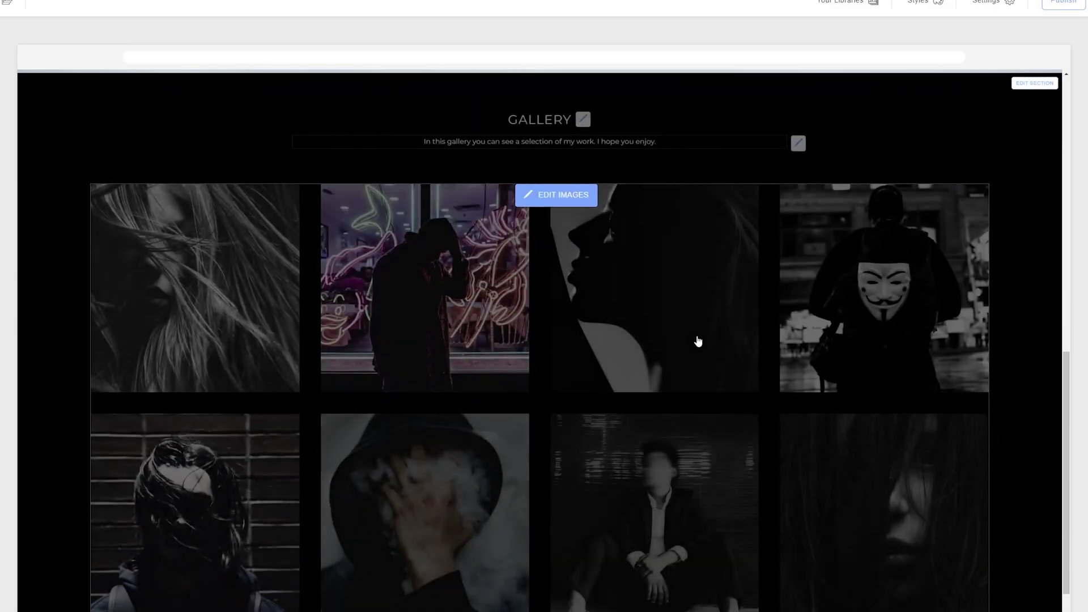
Step: Keep the gallery's sample photos and choose to import a new video from YouTube
left_click(560, 199)
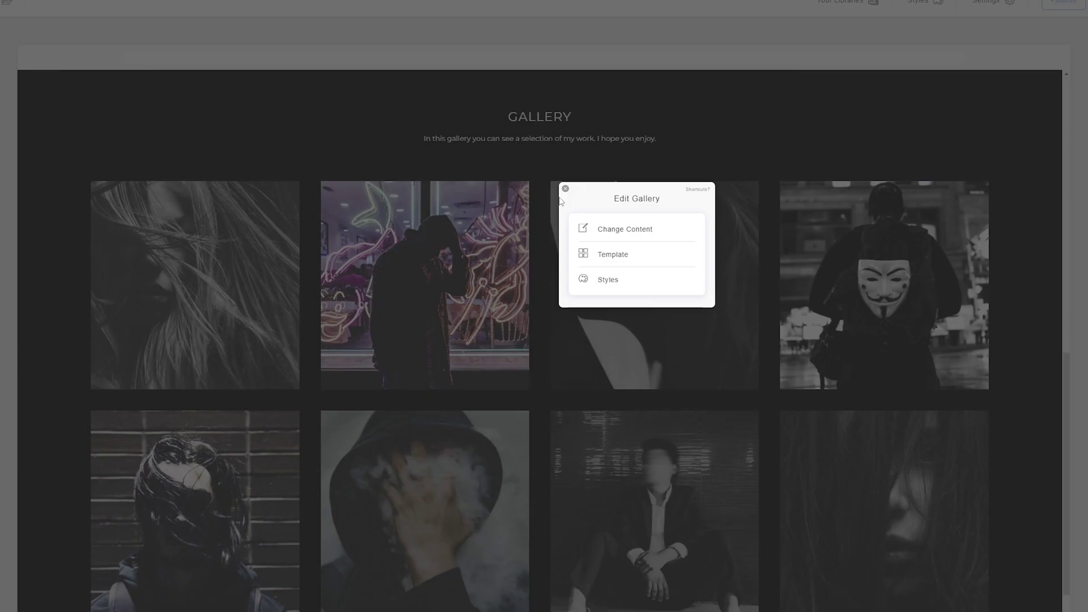
left_click(642, 237)
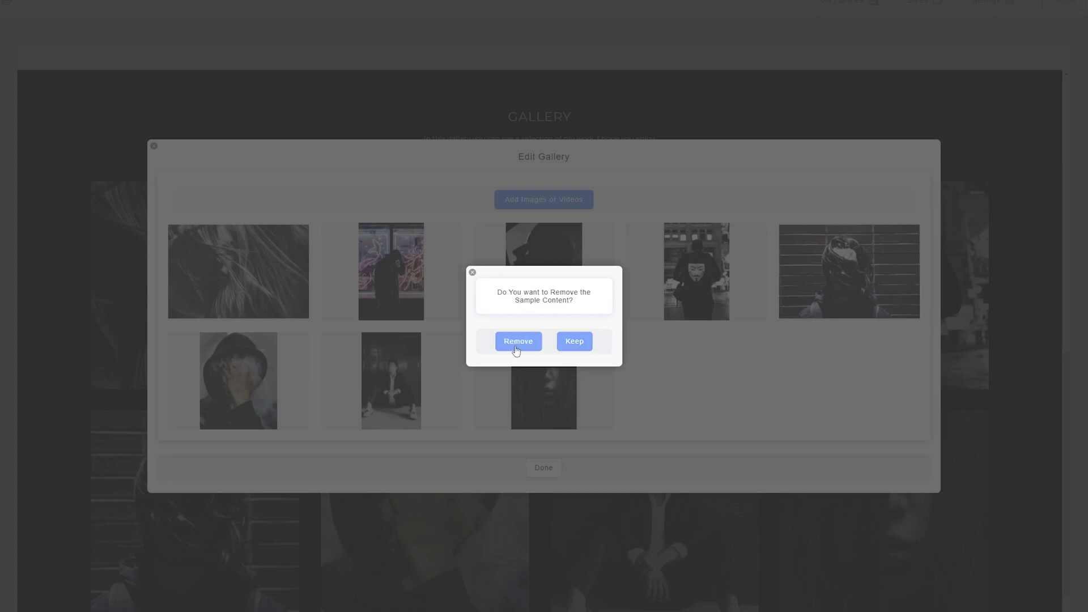
left_click(574, 341)
left_click(558, 390)
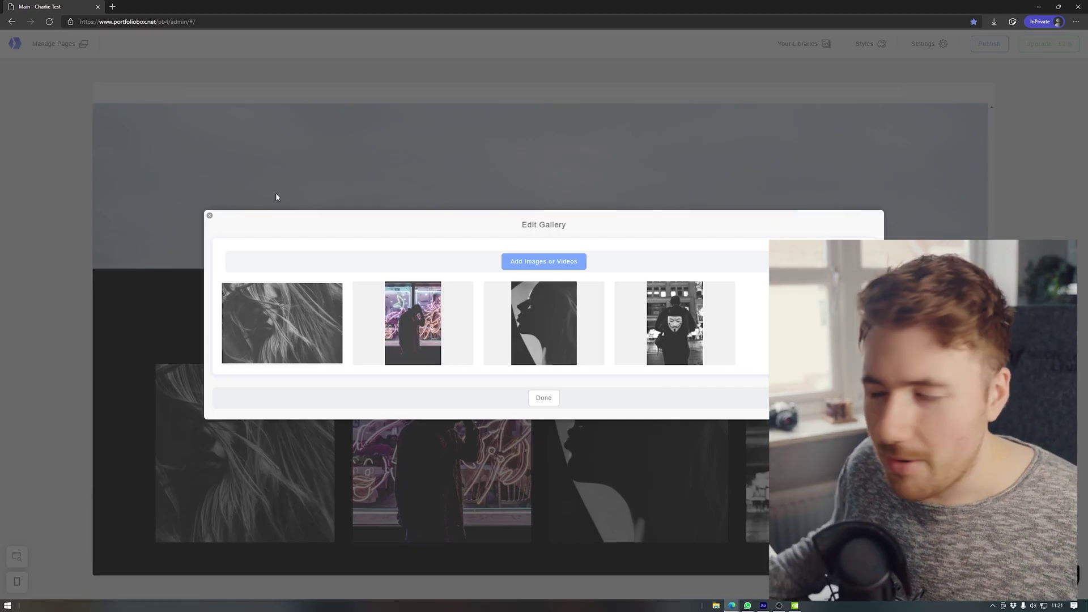
left_click(552, 266)
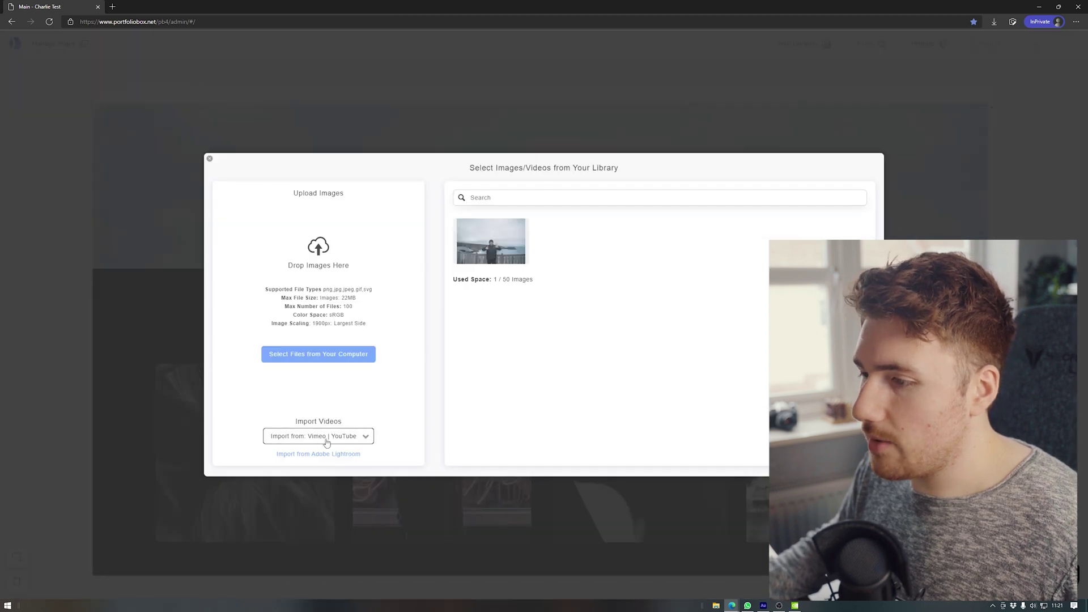
left_click(326, 442)
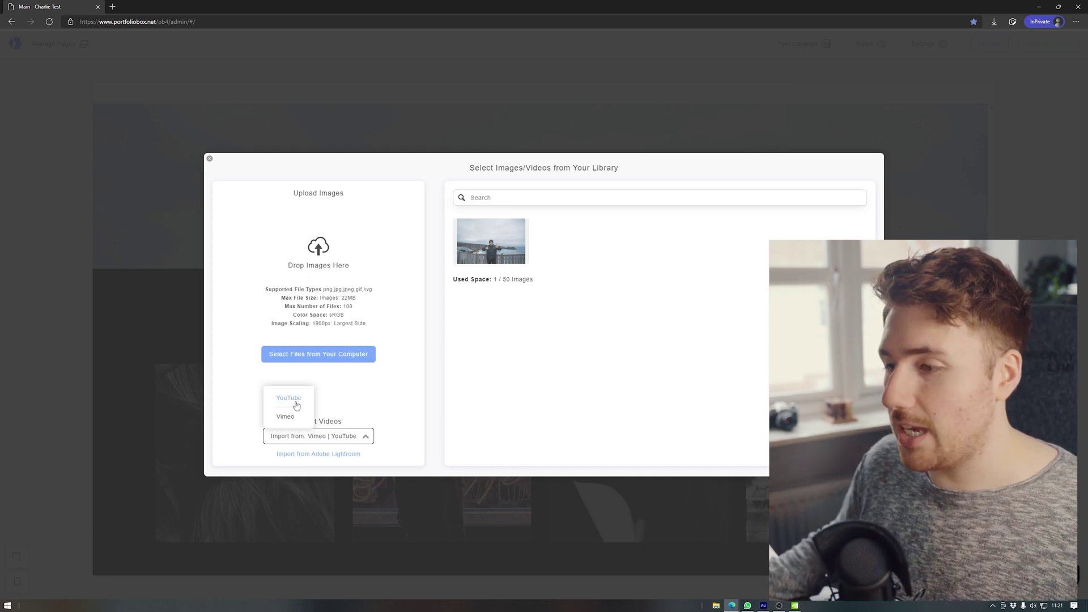
left_click(296, 404)
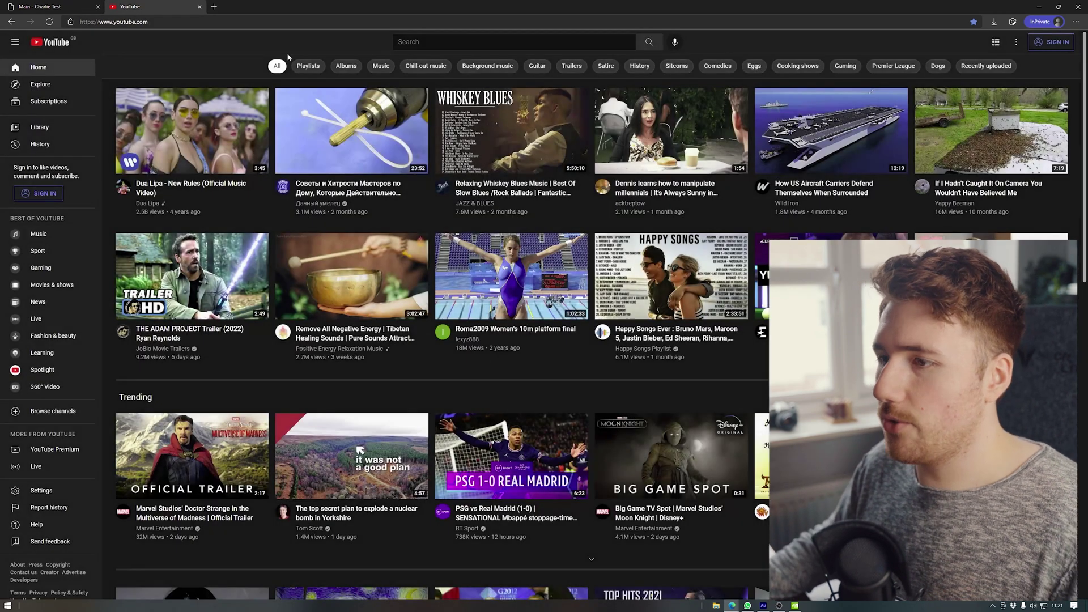
Step: Find the creator's channel on YouTube, open 'I made a film about an evil DJI Mini 2', and copy its URL
left_click(442, 42)
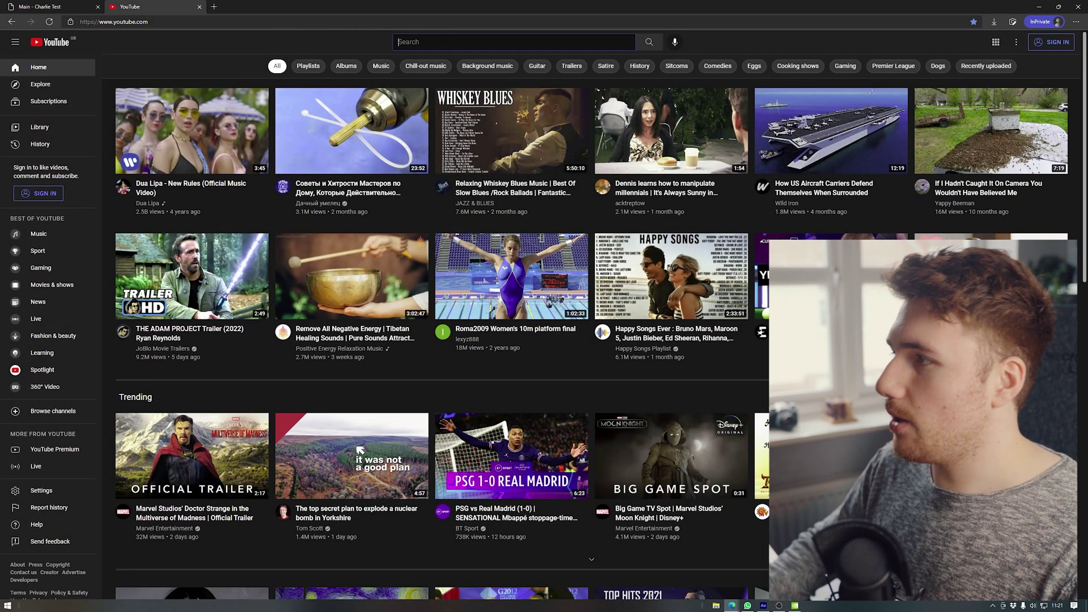
type("charlie row")
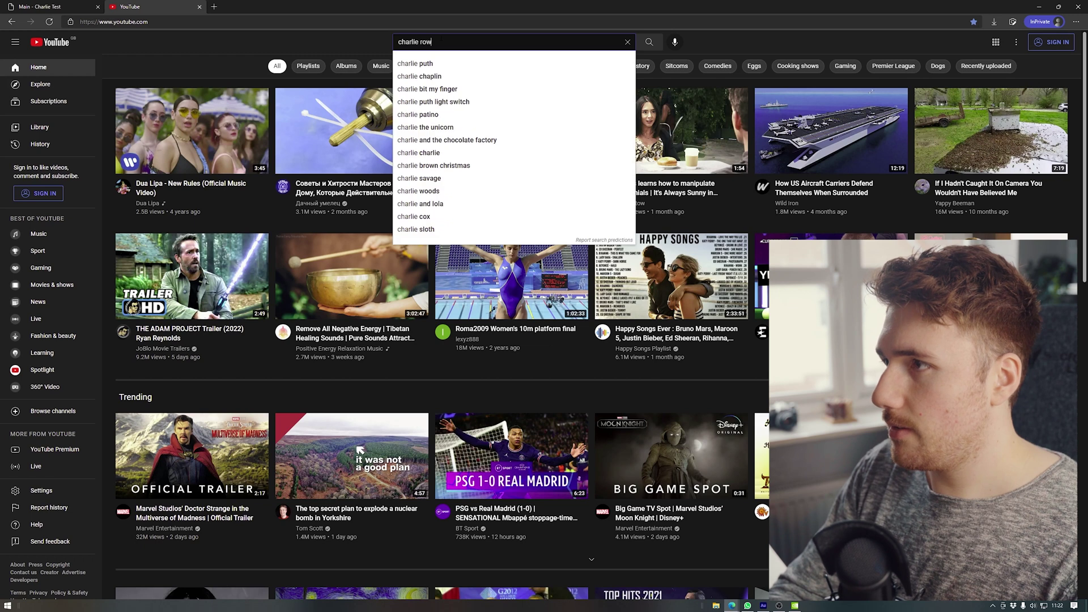
type("lands")
key("Return")
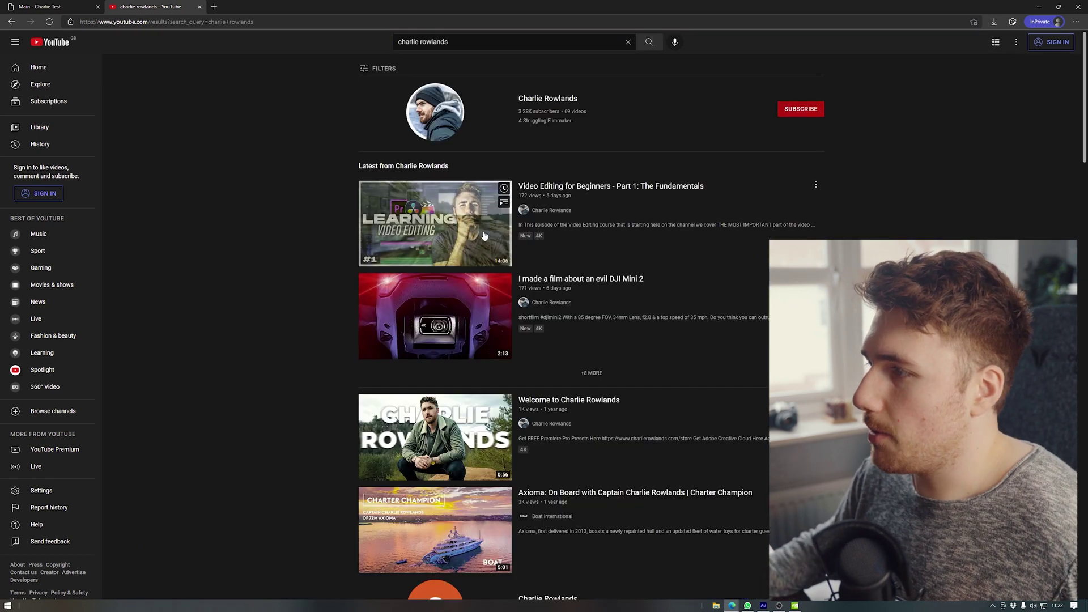
left_click(485, 235)
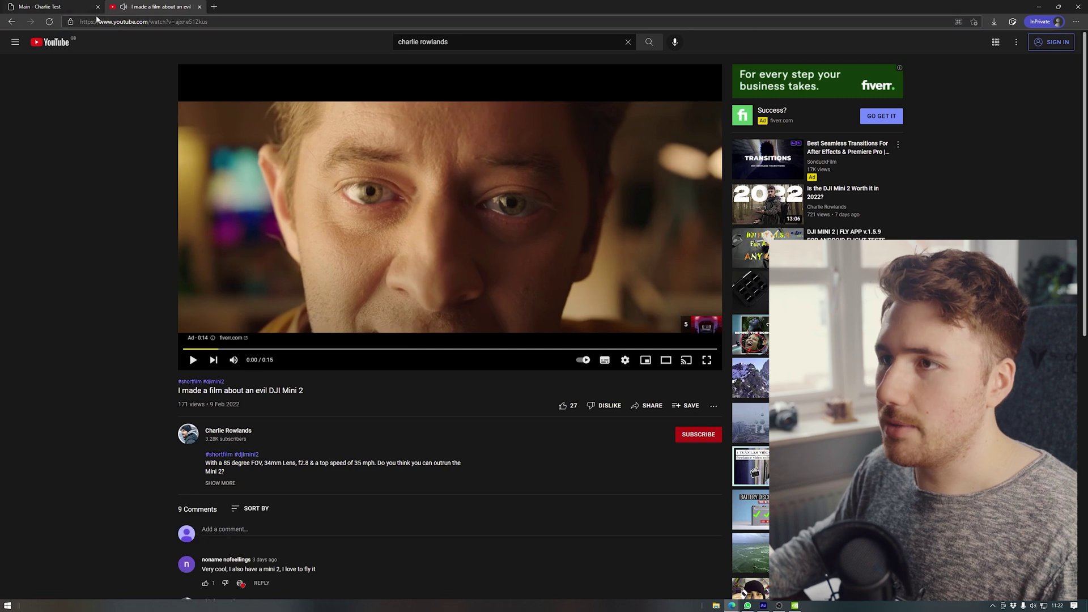
left_click(97, 21)
key("ctrl+c")
left_click(40, 6)
Step: Paste the copied YouTube URL into Video Url and import the video
left_click(513, 342)
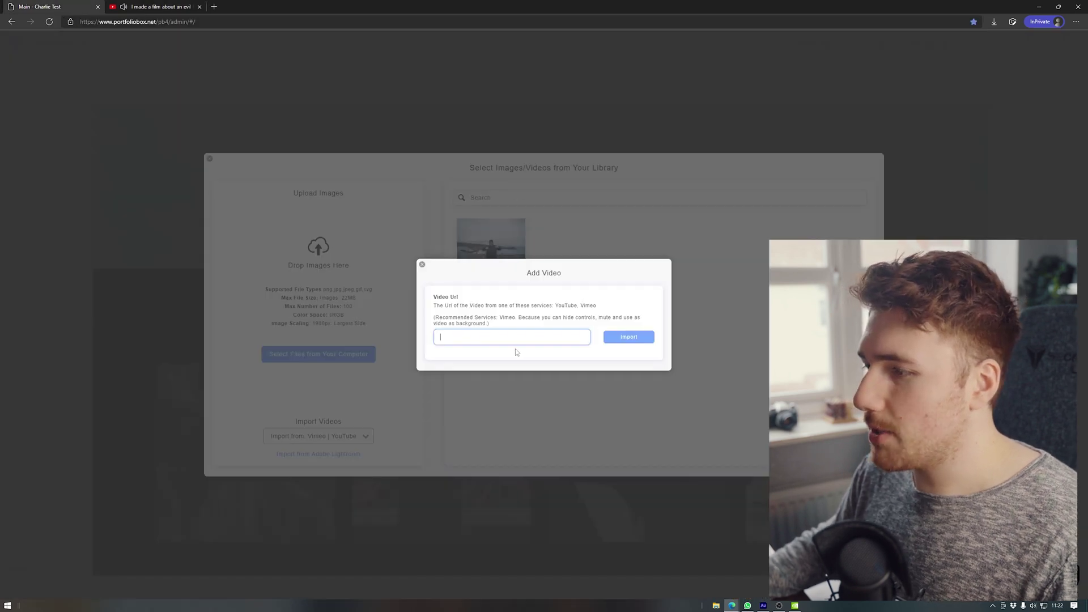
key("ctrl+v")
left_click(629, 337)
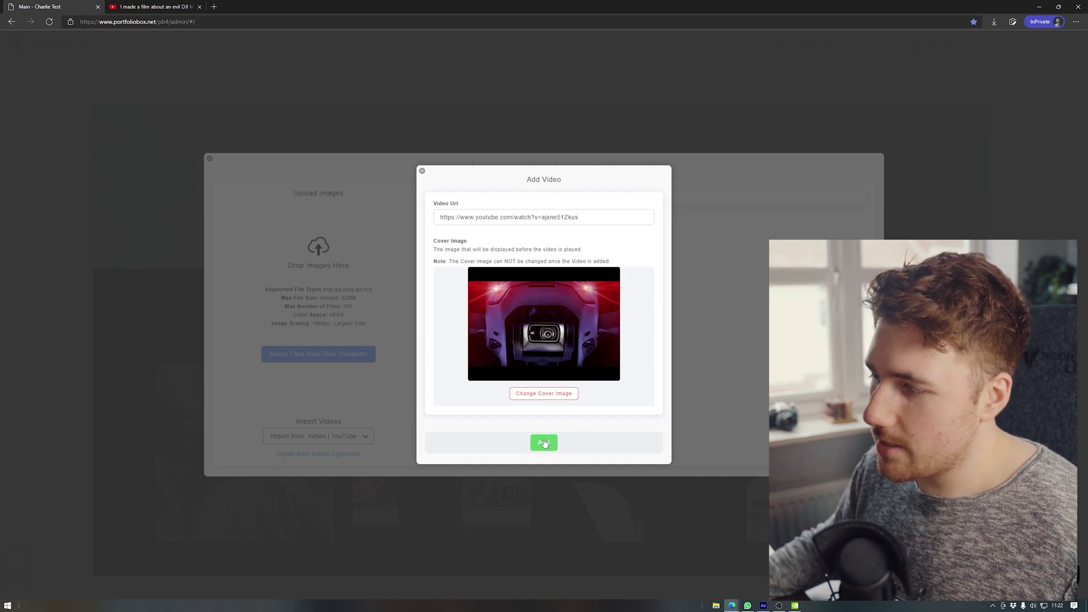
Step: Set the seaside railing photo as the video's cover and add it to the gallery
left_click(545, 401)
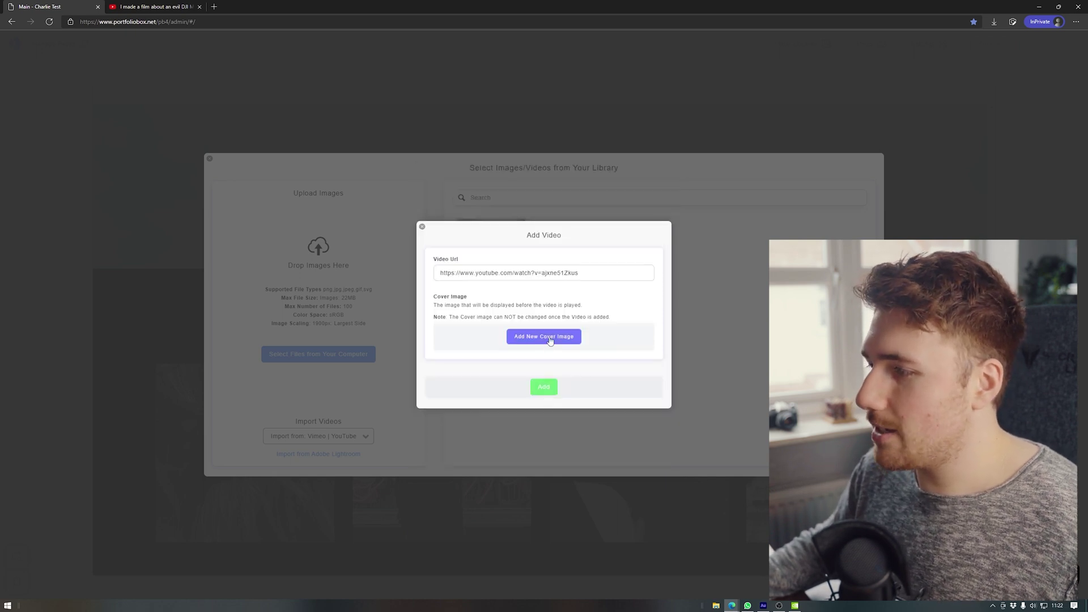
left_click(550, 338)
left_click(486, 326)
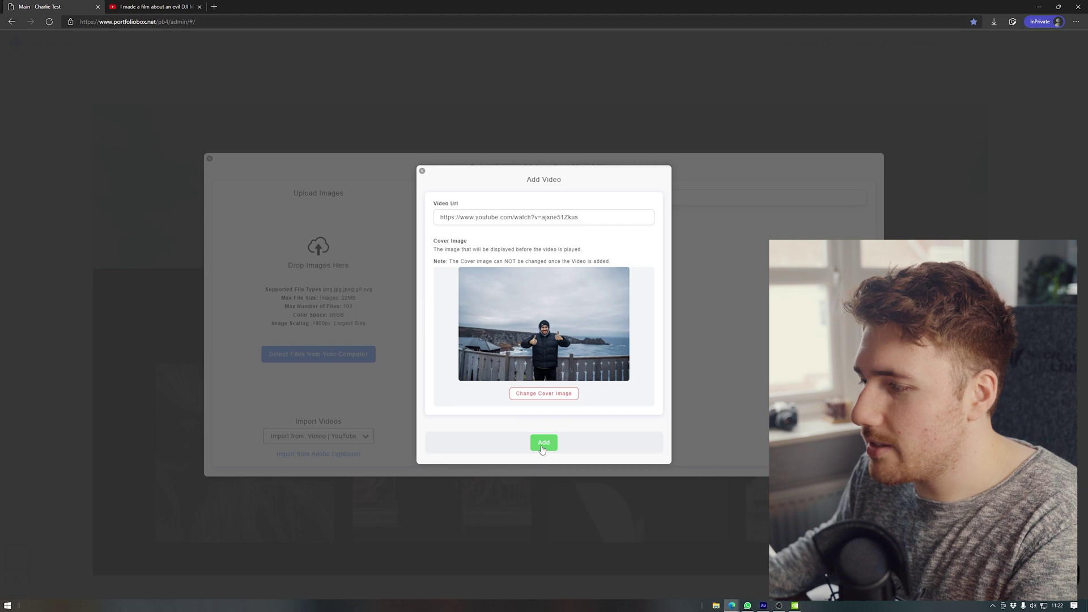
left_click(542, 445)
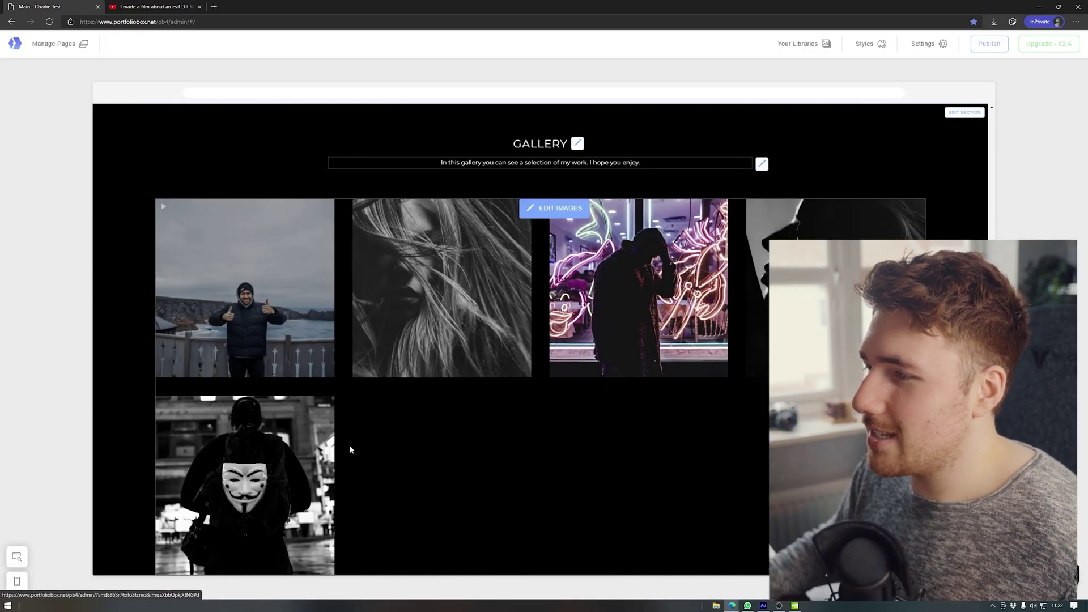
Step: Delete the masked-figure photo from the gallery's contents
left_click(559, 209)
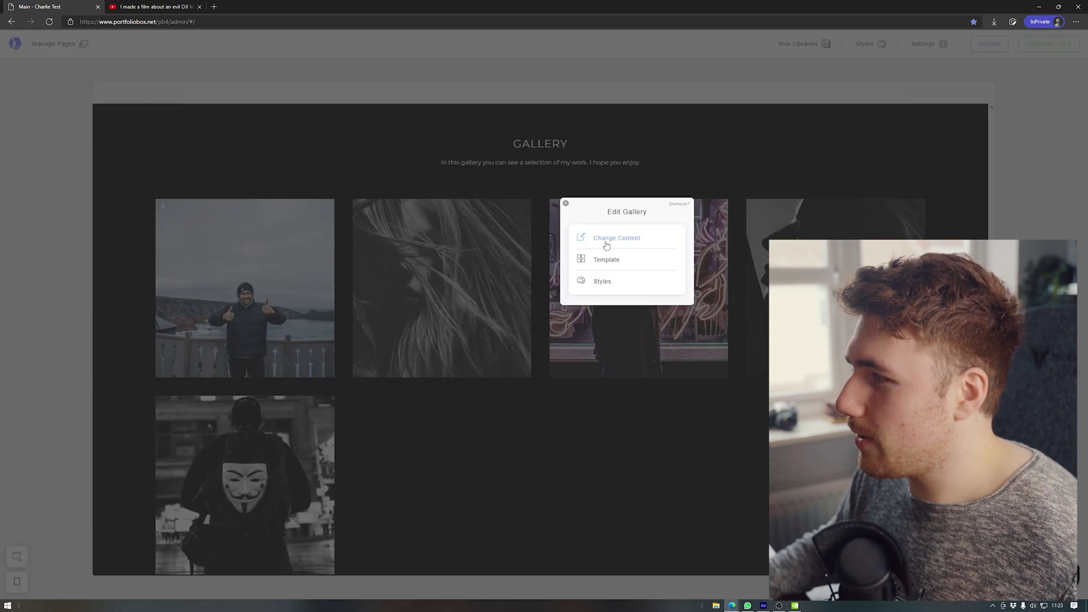
left_click(605, 238)
left_click(675, 323)
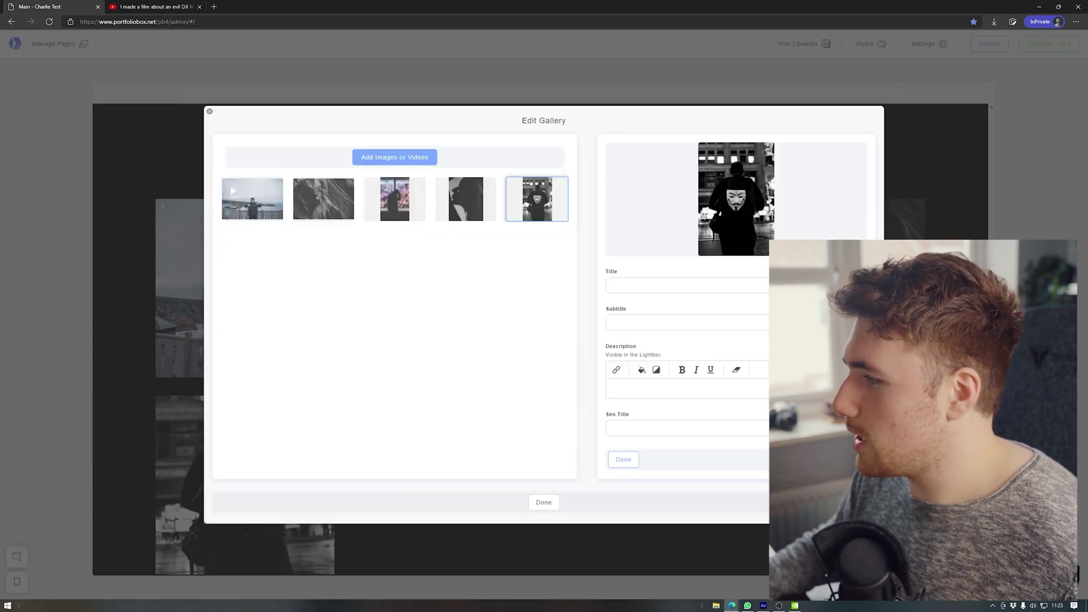
left_click(767, 413)
left_click(587, 335)
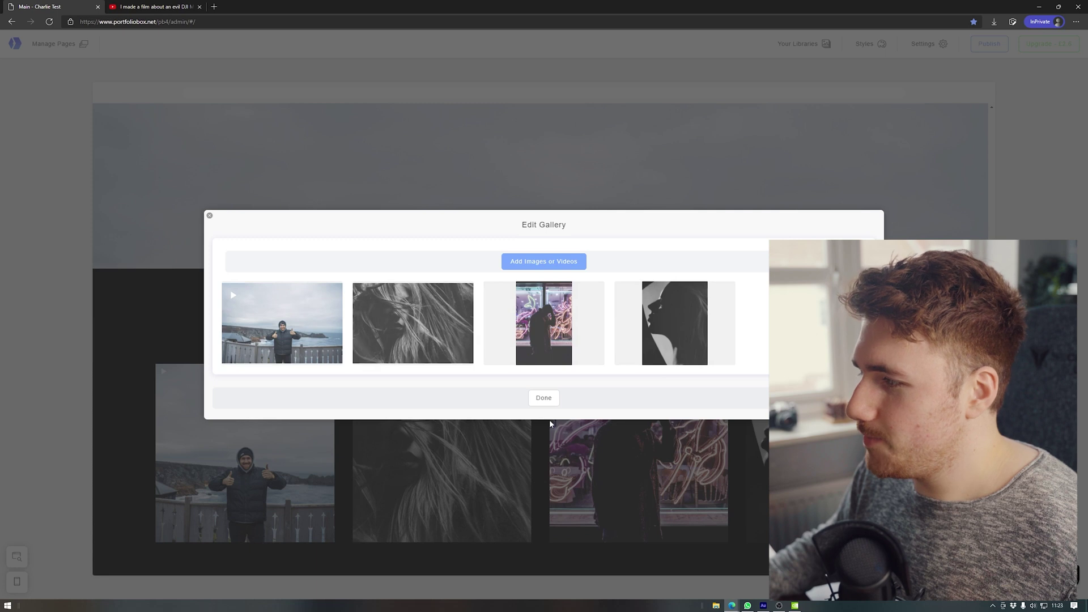
left_click(543, 398)
Step: Play the YouTube video from the gallery to test it, then close the viewer
left_click(238, 423)
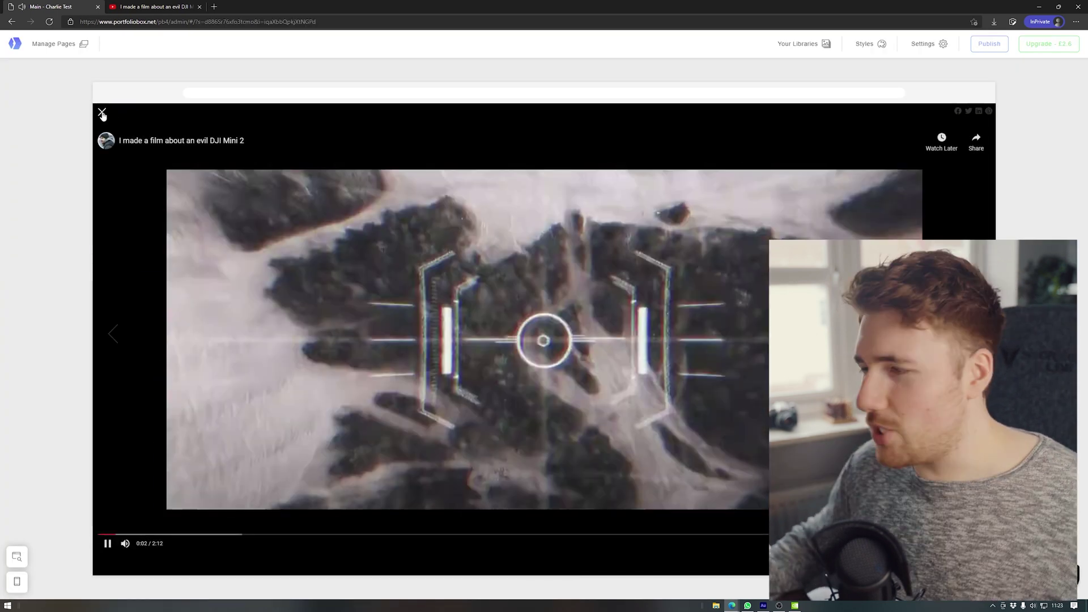
left_click(102, 112)
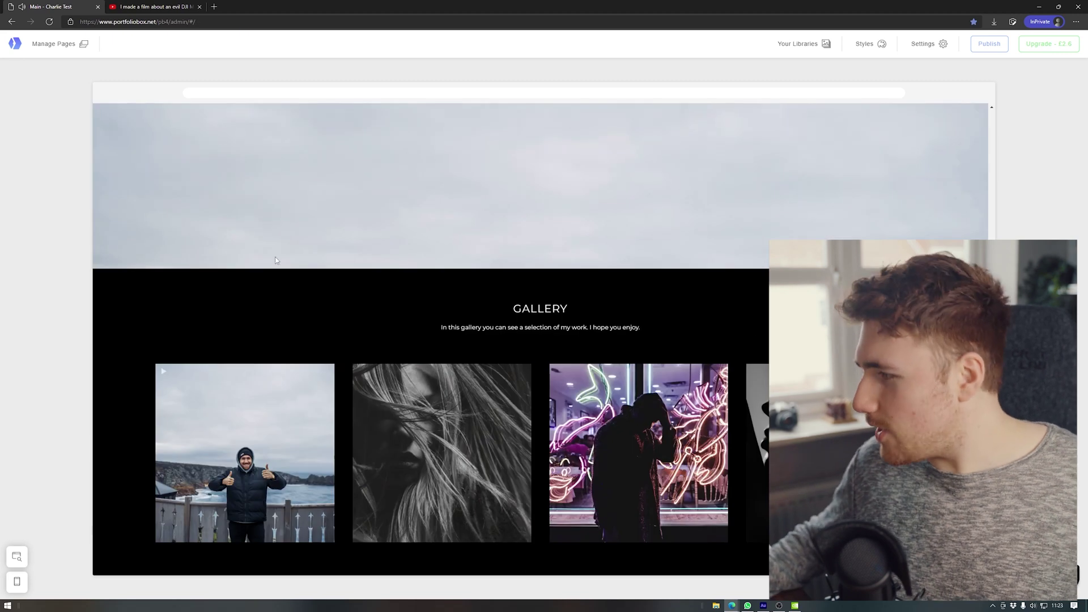
mouse_move(632, 377)
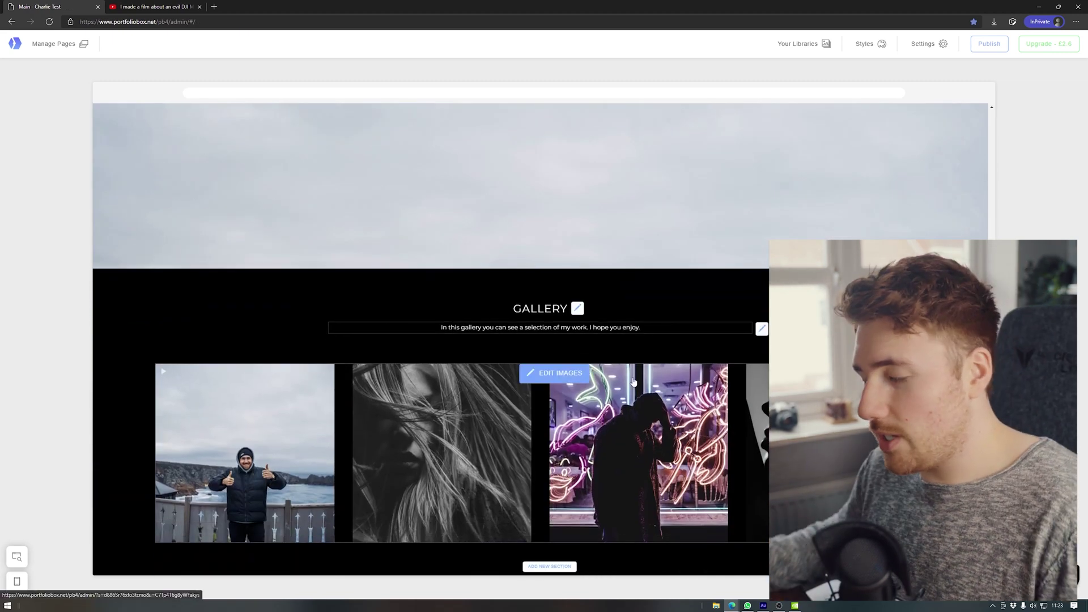
Step: Switch the site header to the second template, title left and menu right
scroll(611, 334, "up", 8)
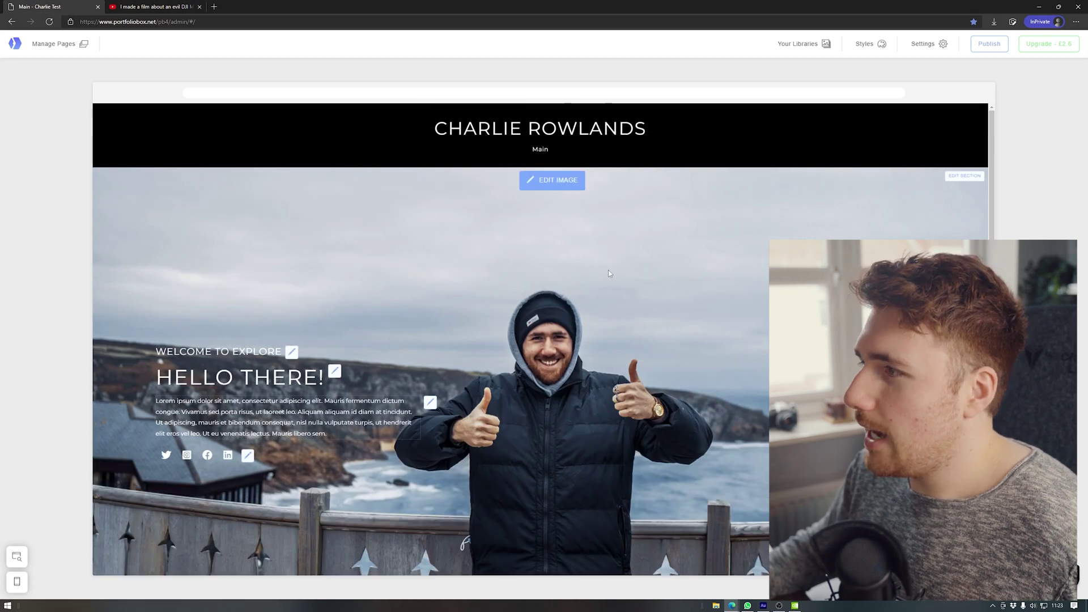
left_click(967, 111)
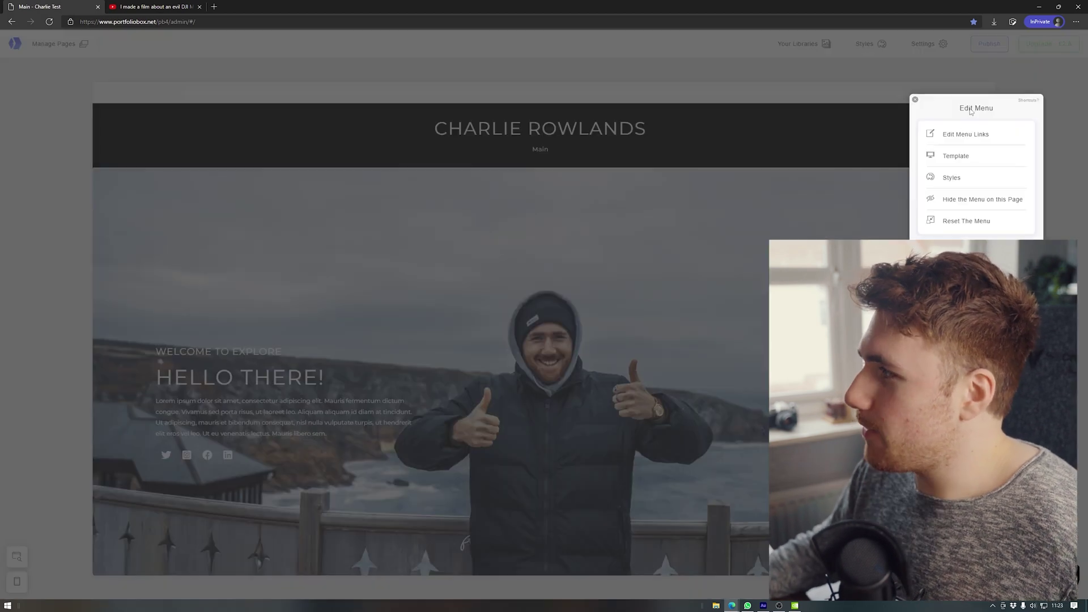
left_click(956, 156)
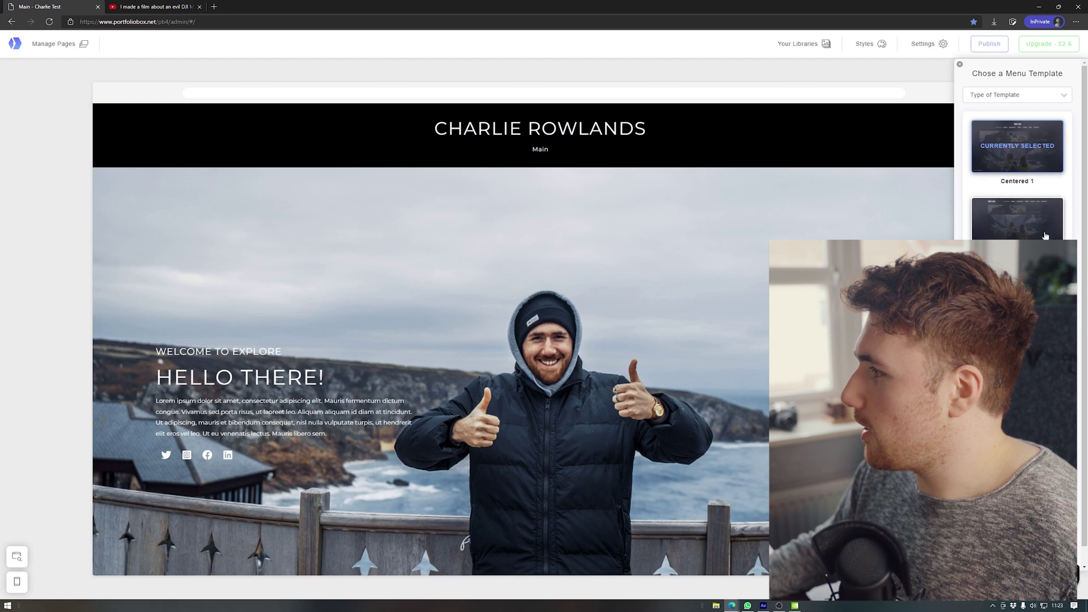
left_click(1011, 232)
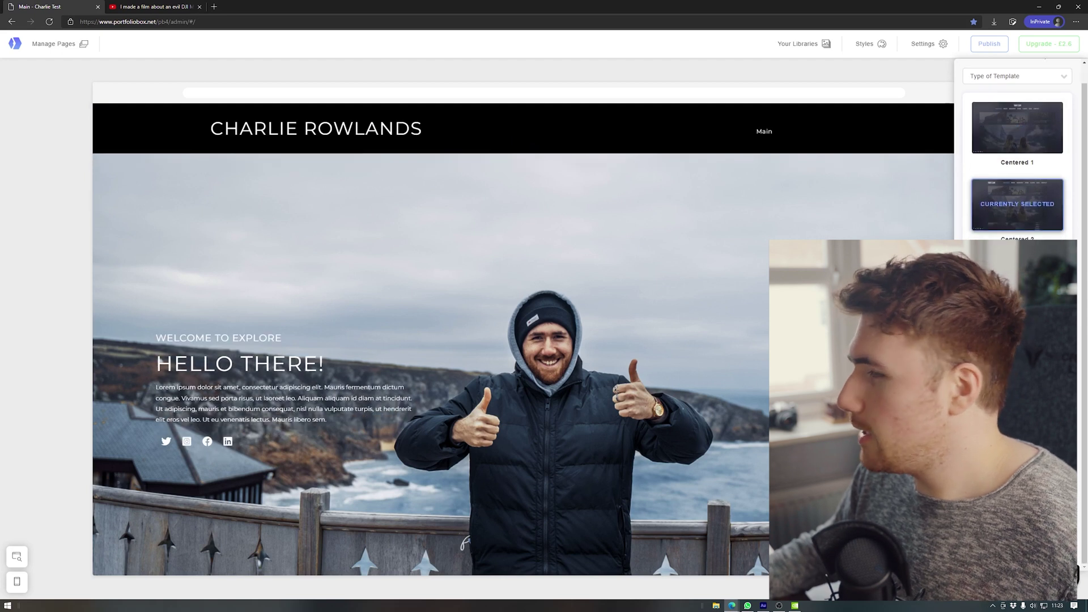
left_click(848, 170)
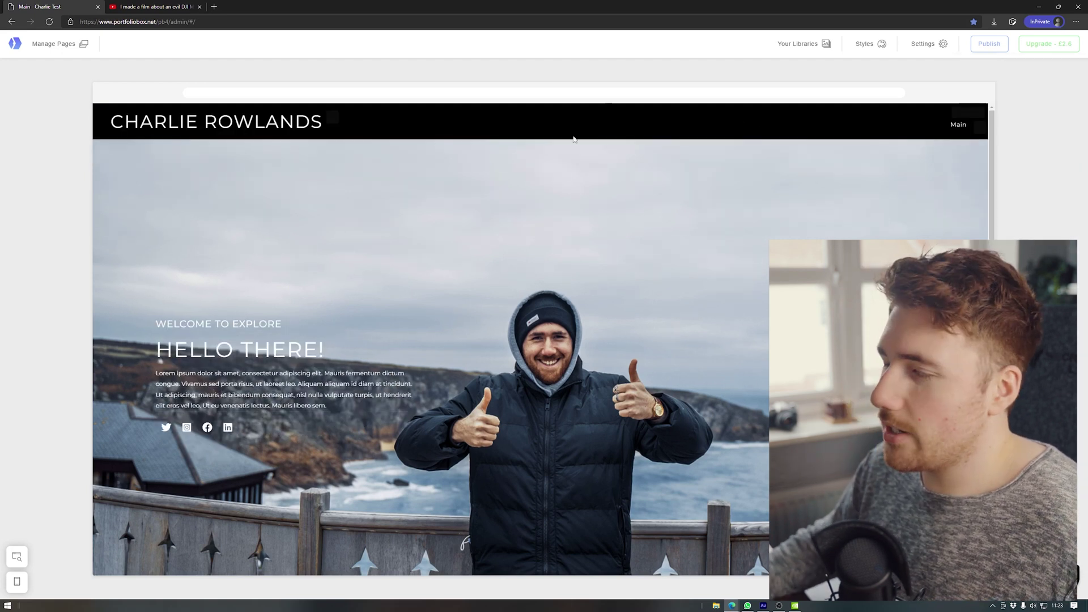
Step: Start adding a new section below the gallery
scroll(318, 332, "down", 6)
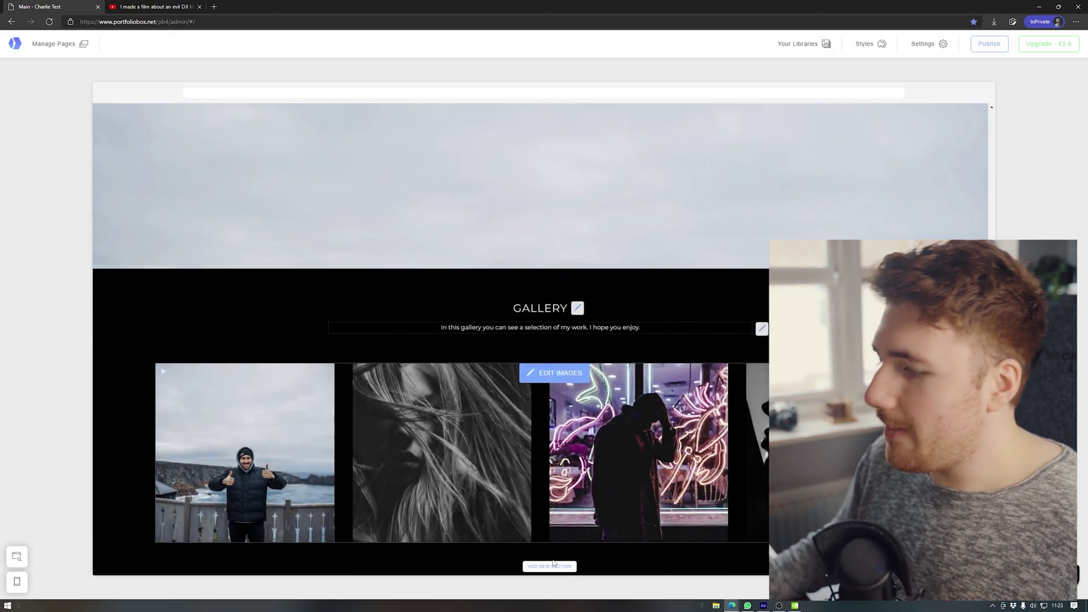
left_click(535, 563)
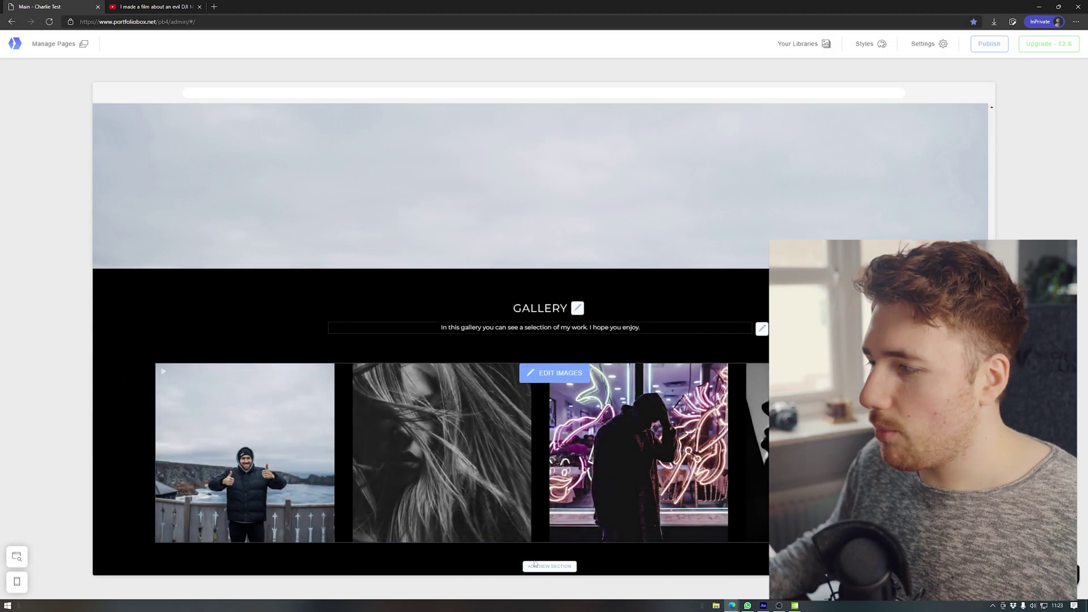
scroll(399, 152, "up", 8)
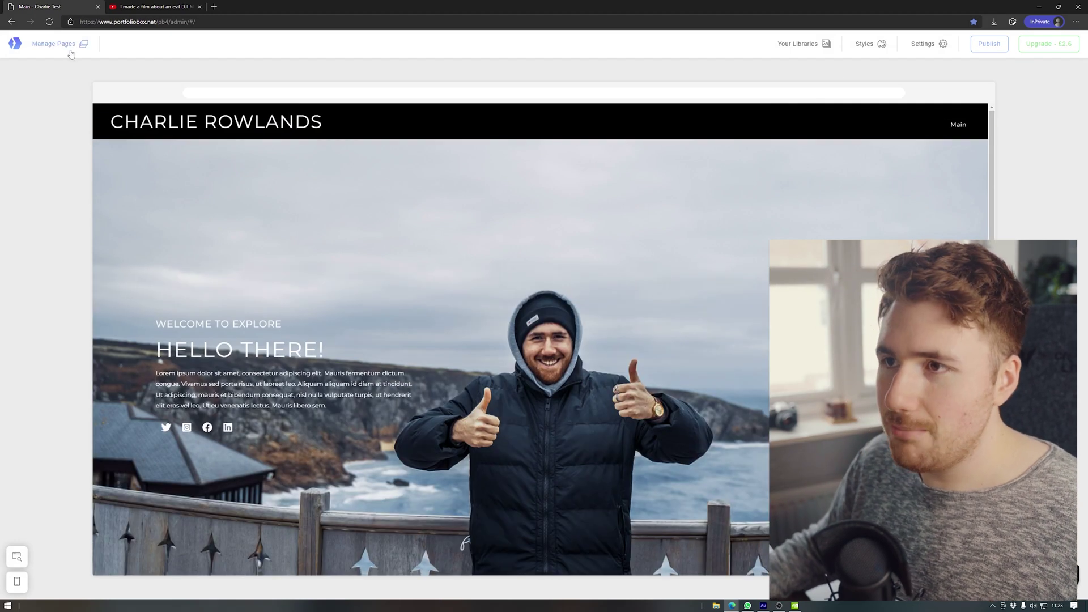
scroll(572, 224, "down", 8)
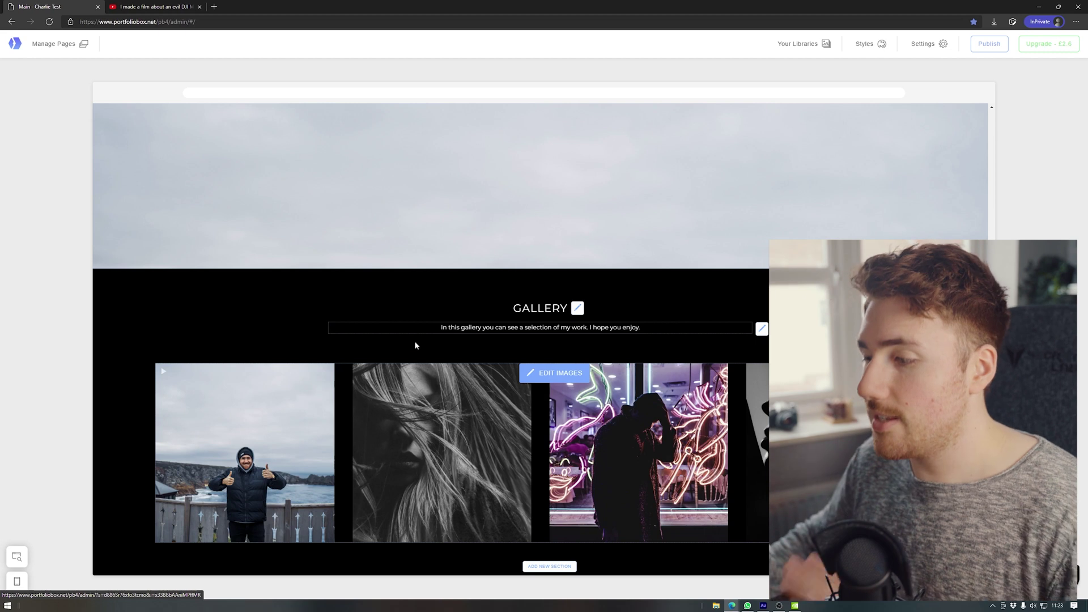
Step: Add a Halfscreen CV section using the CV 1 template below the gallery
left_click(549, 566)
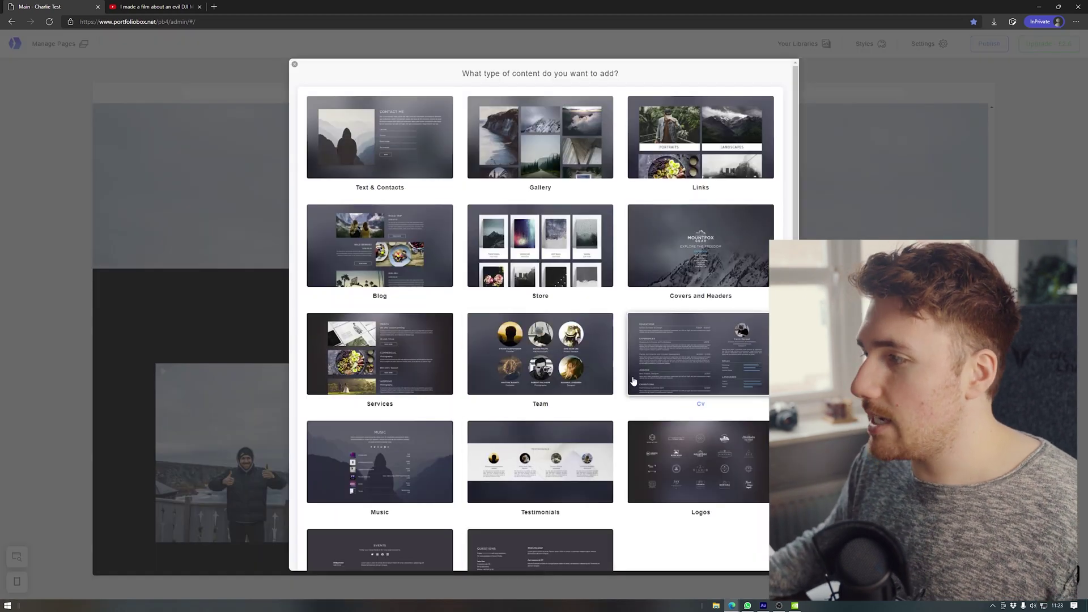
scroll(633, 381, "down", 3)
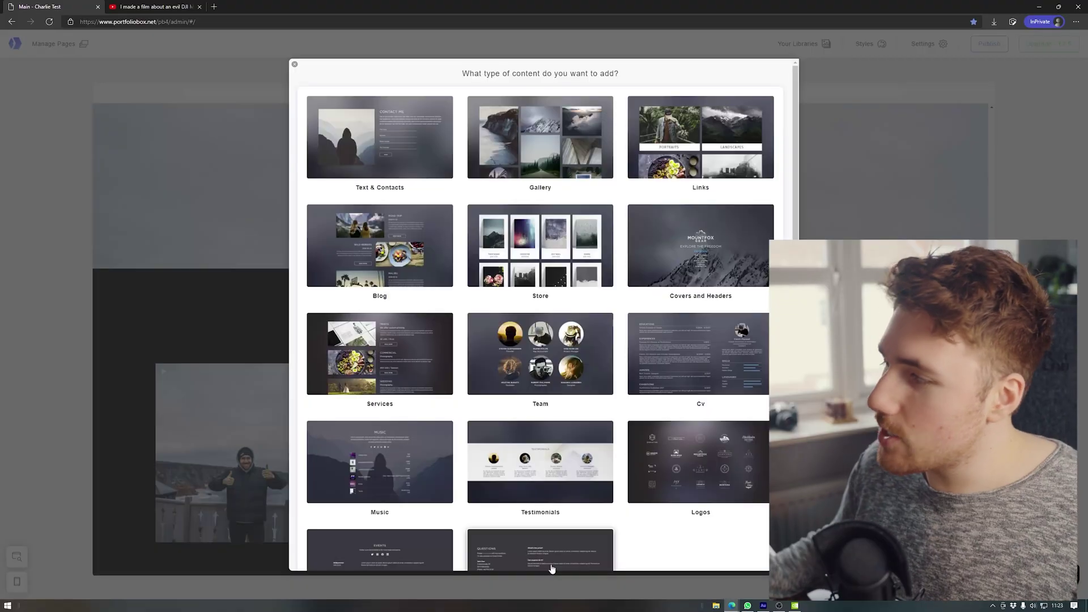
left_click(669, 356)
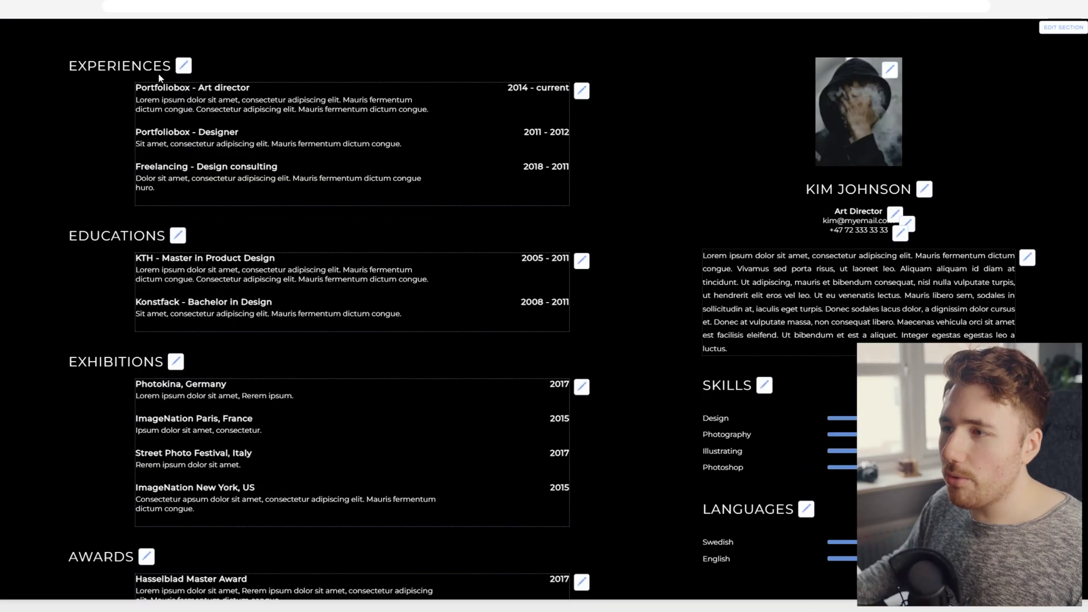
Step: Swap the CV profile photo for the picture of the man in the beanie
scroll(341, 319, "down", 2)
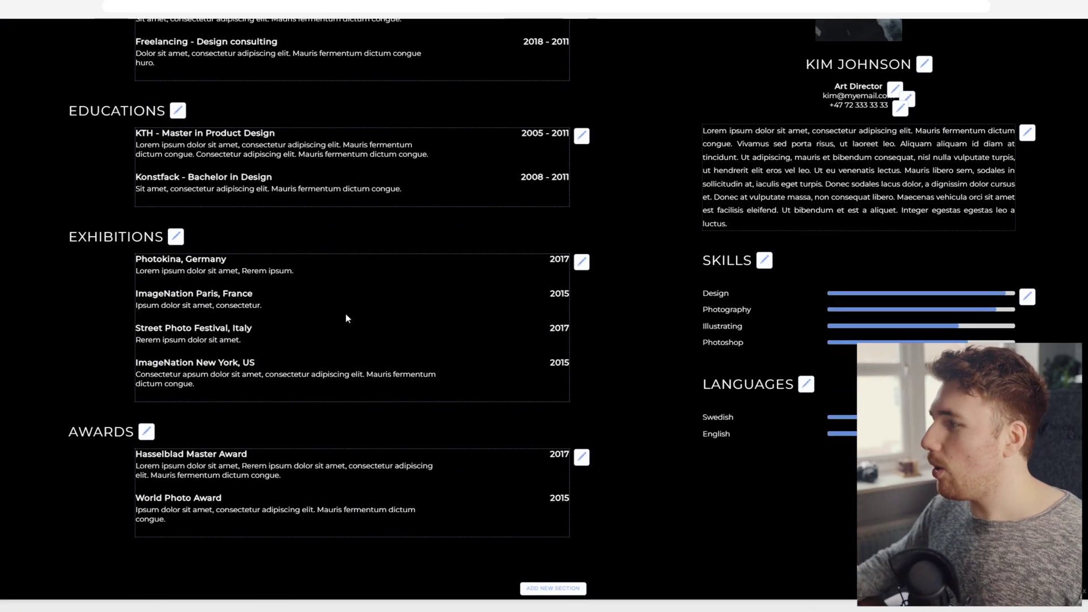
scroll(496, 275, "up", 4)
left_click(878, 222)
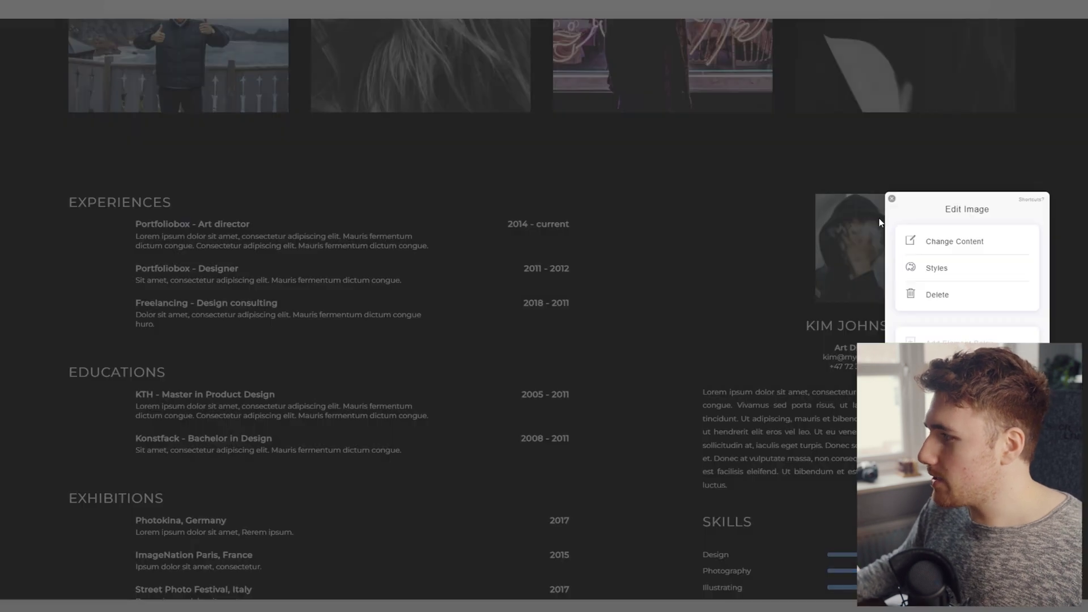
left_click(955, 241)
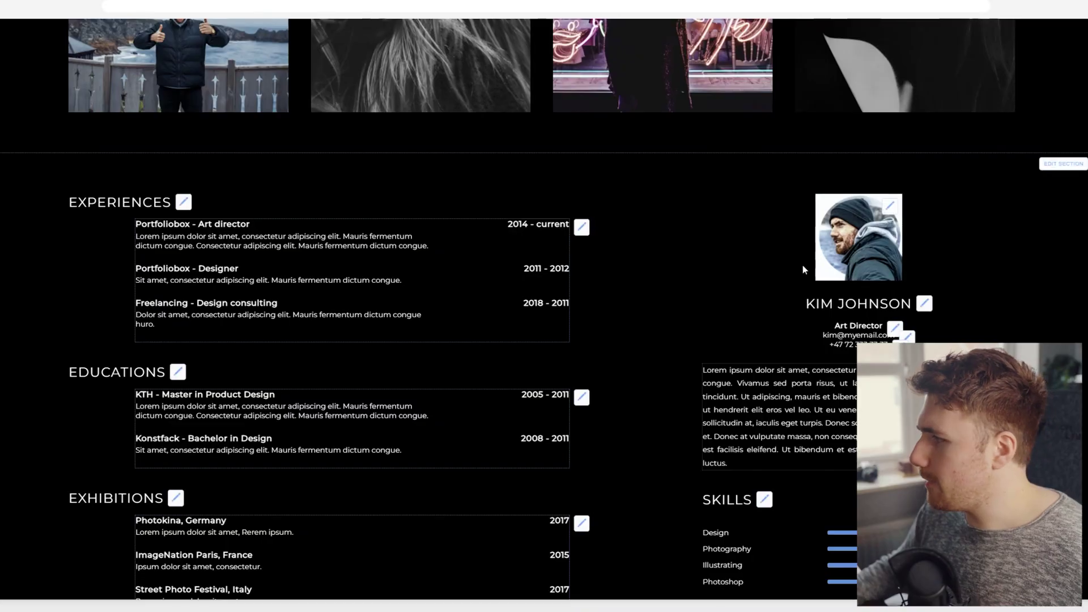
scroll(978, 295, "down", 2)
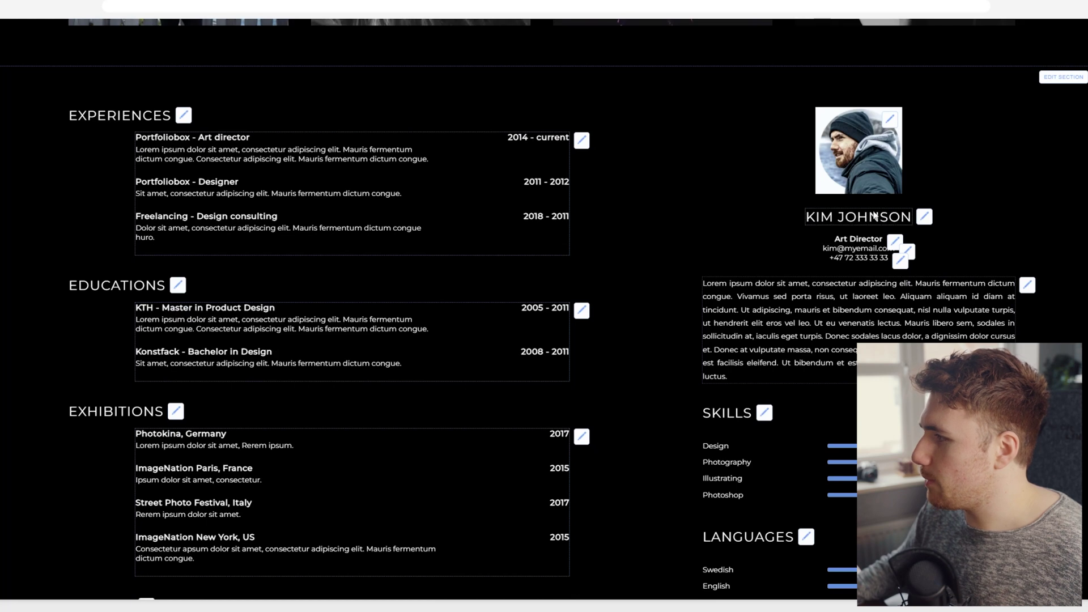
Step: Replace the placeholder name heading in the CV with the owner's full name
left_click(874, 215)
triple_click(938, 260)
type("c")
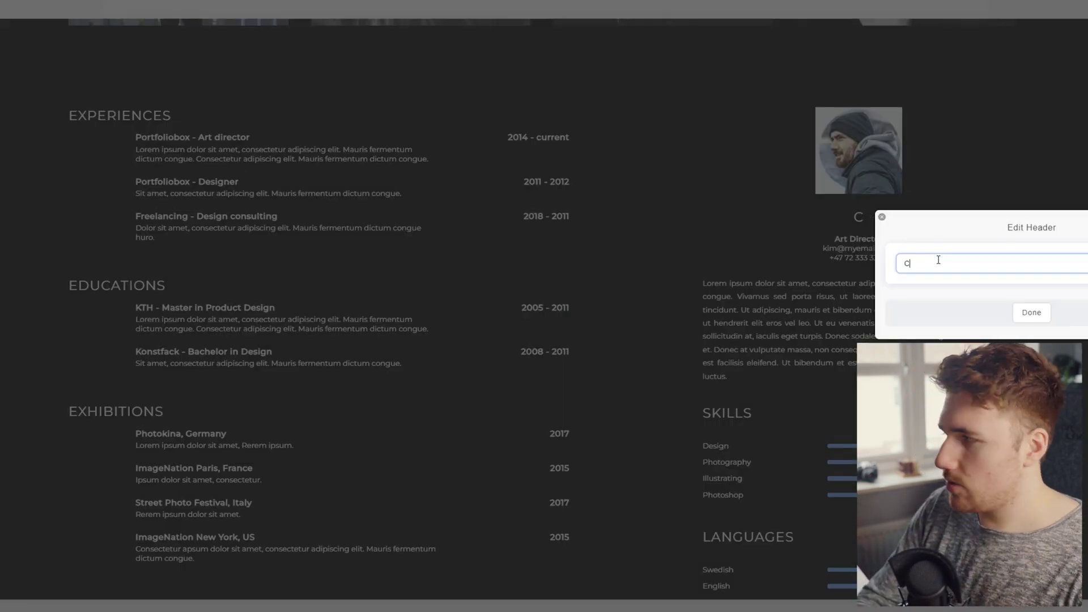
type("harlie Rowlands")
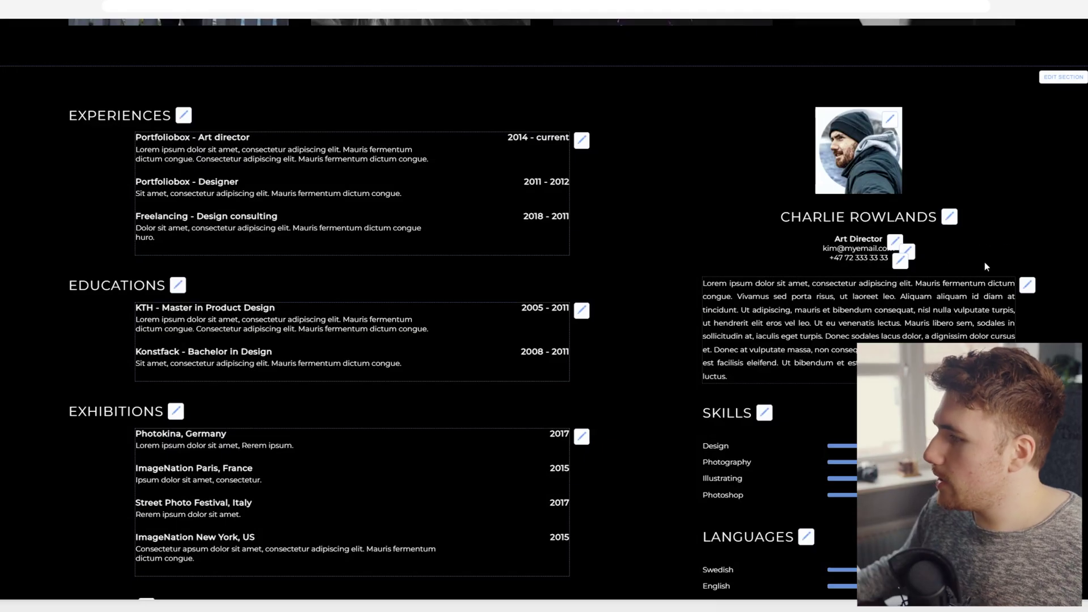
scroll(984, 263, "down", 3)
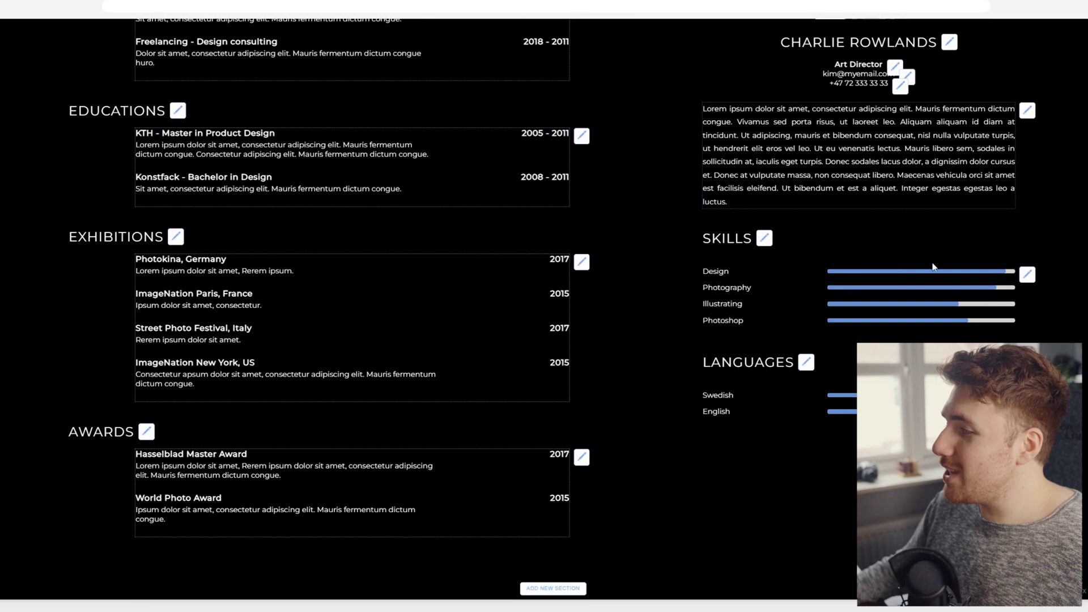
left_click(1027, 274)
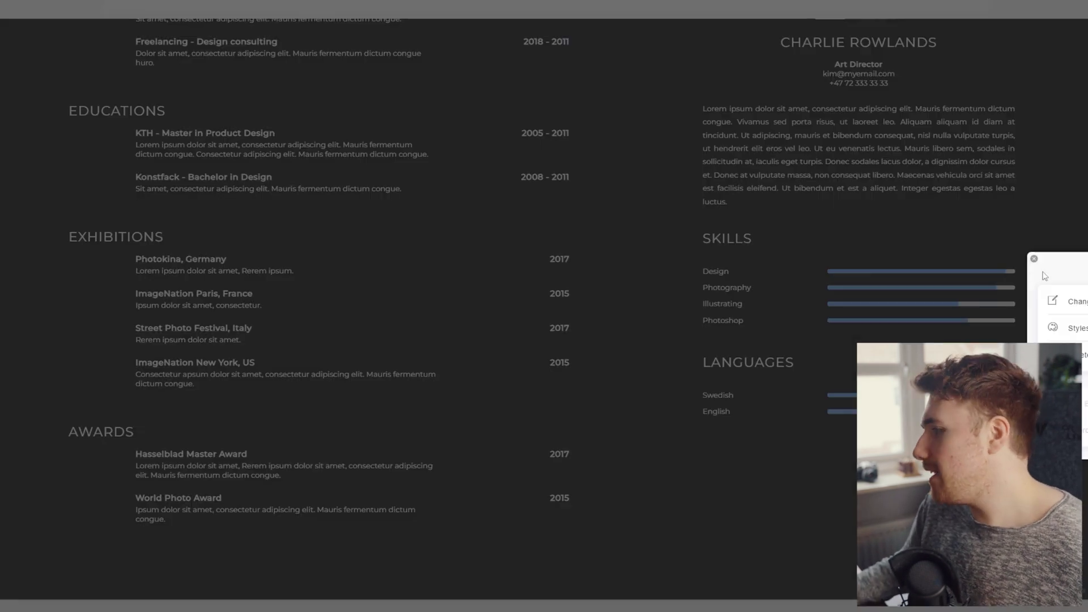
Step: Rename the Design skill to 'Adobe Premiere Pro' and adjust its level bar
left_click(1065, 301)
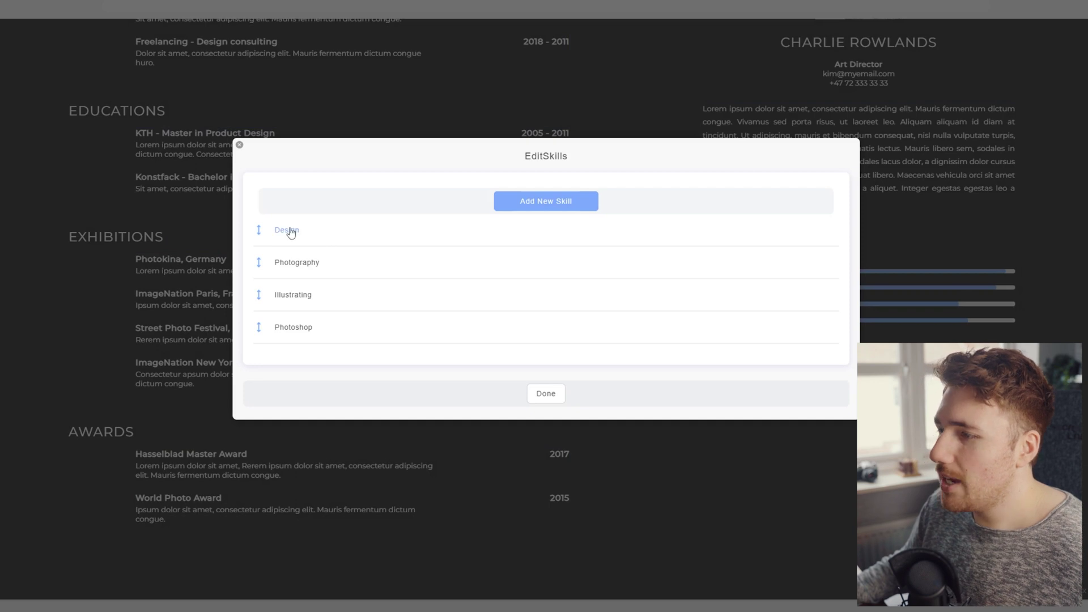
left_click(288, 230)
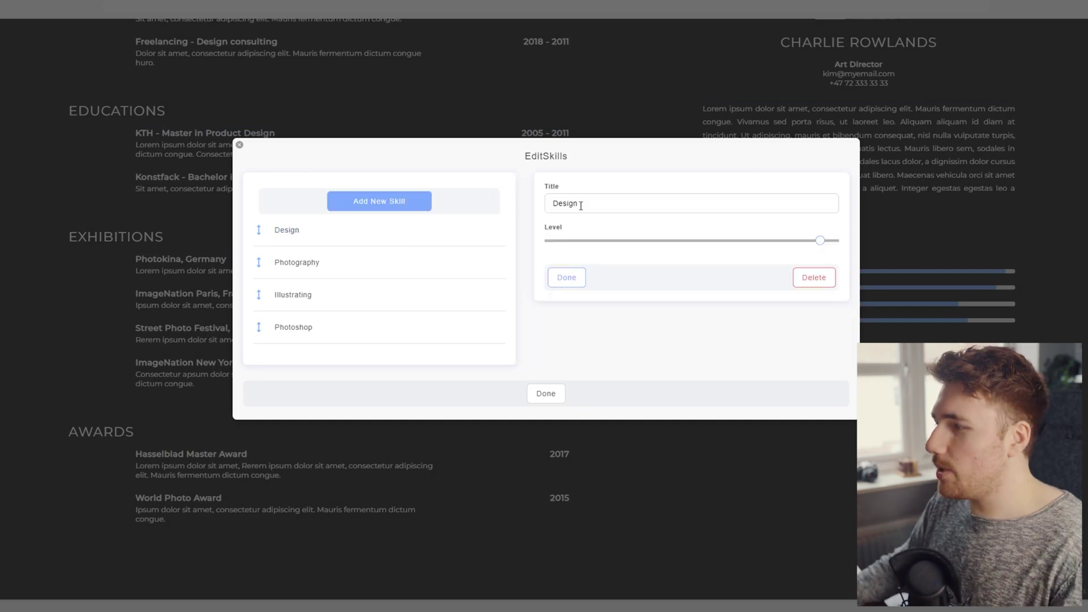
double_click(581, 206)
type("AD")
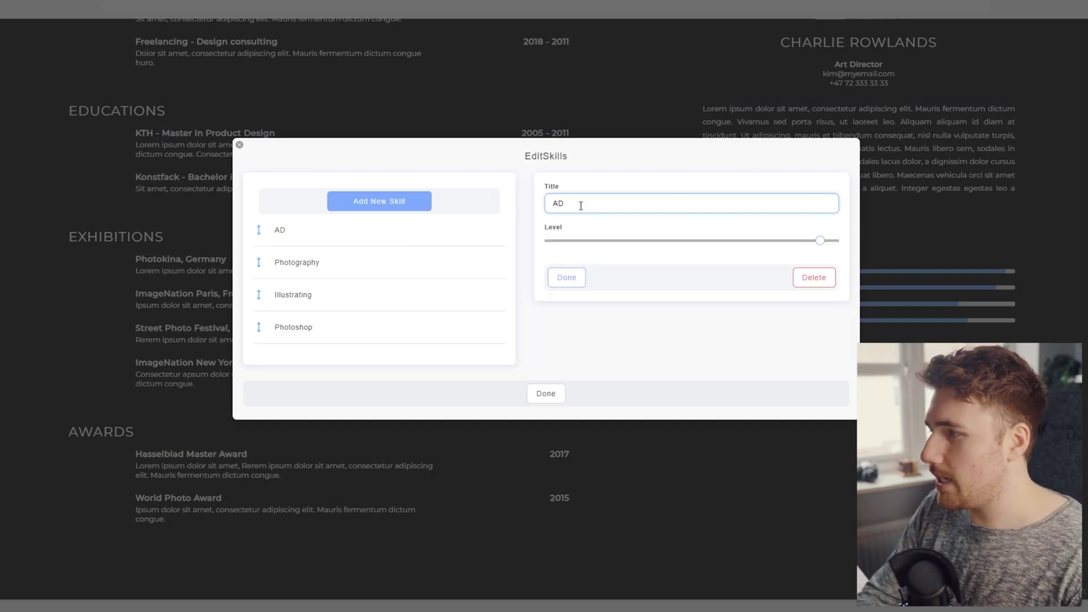
key("BackSpace")
type("dobe PRemiere")
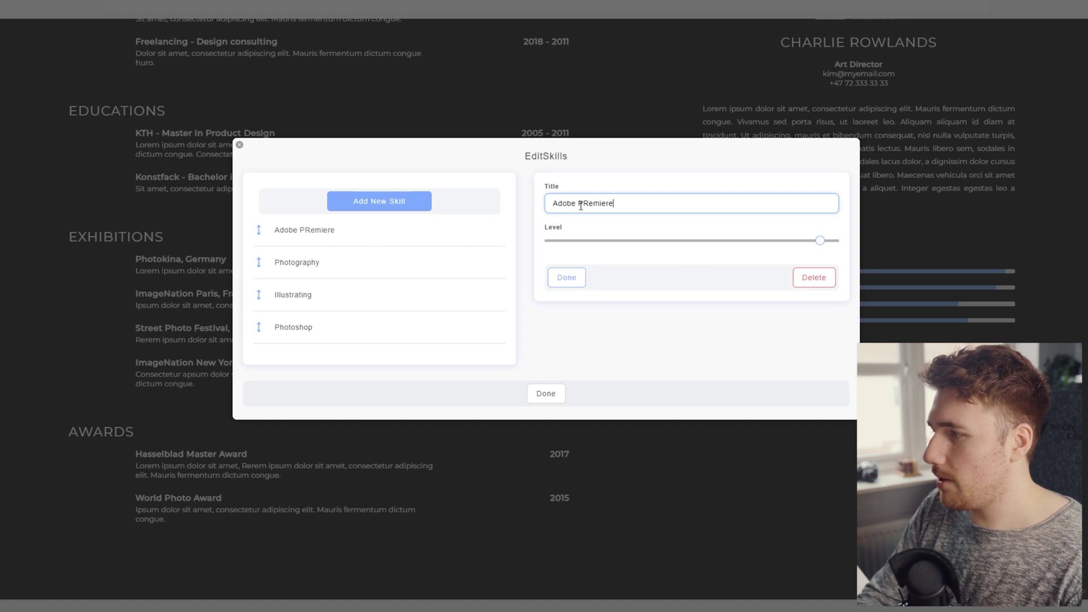
type(" Pro")
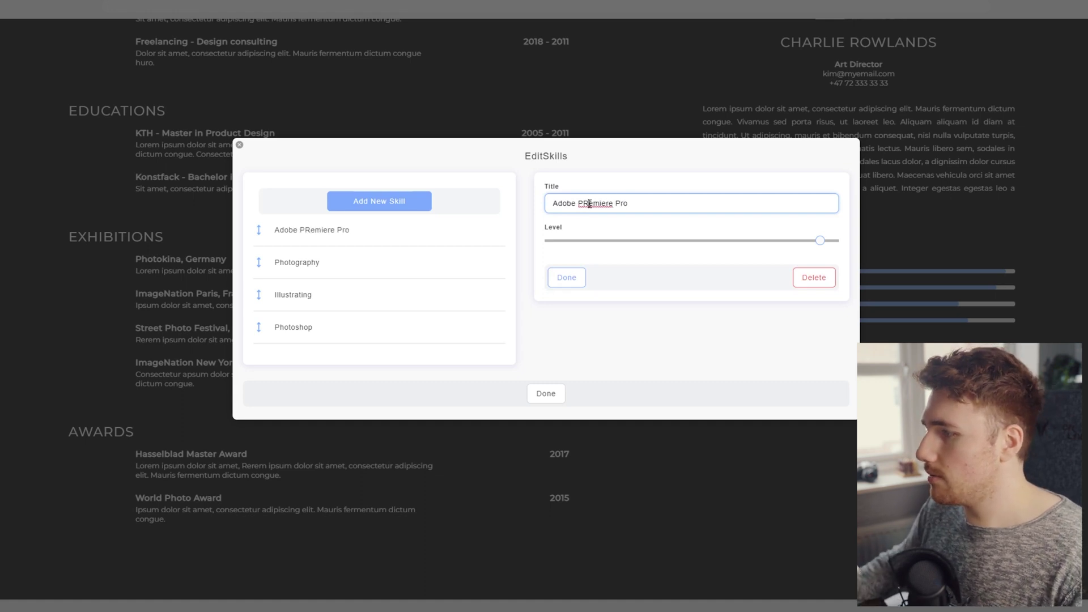
left_click_drag(818, 242, 760, 256)
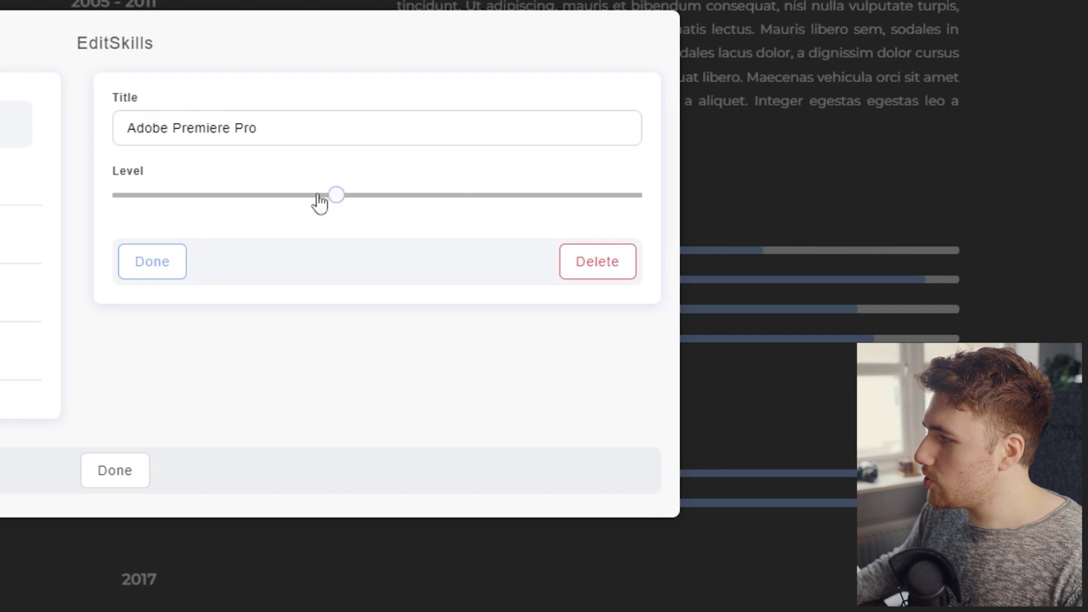
left_click_drag(500, 216, 572, 221)
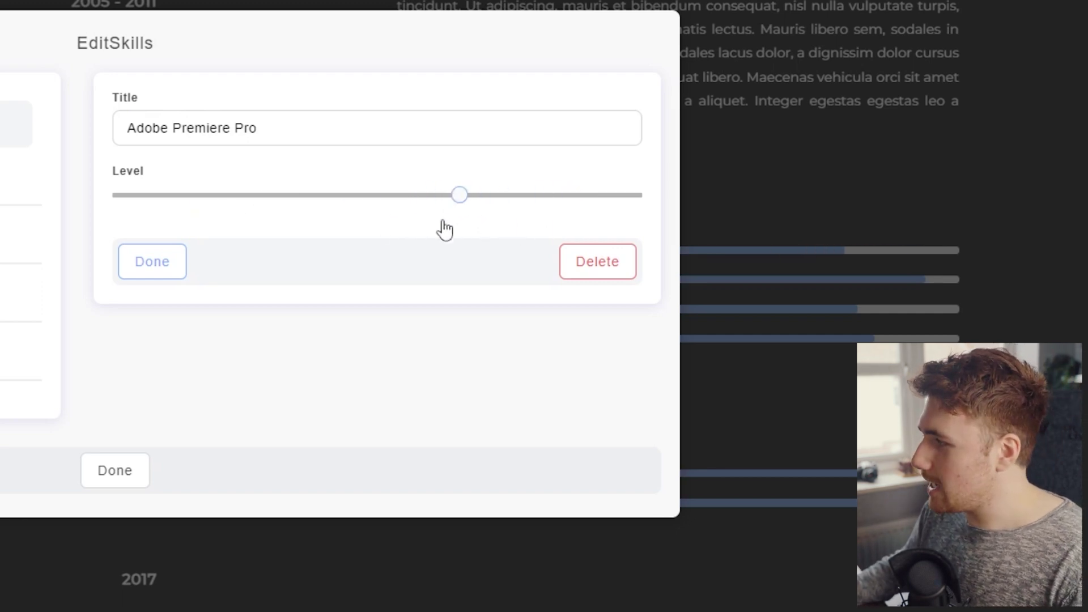
left_click_drag(445, 229, 473, 243)
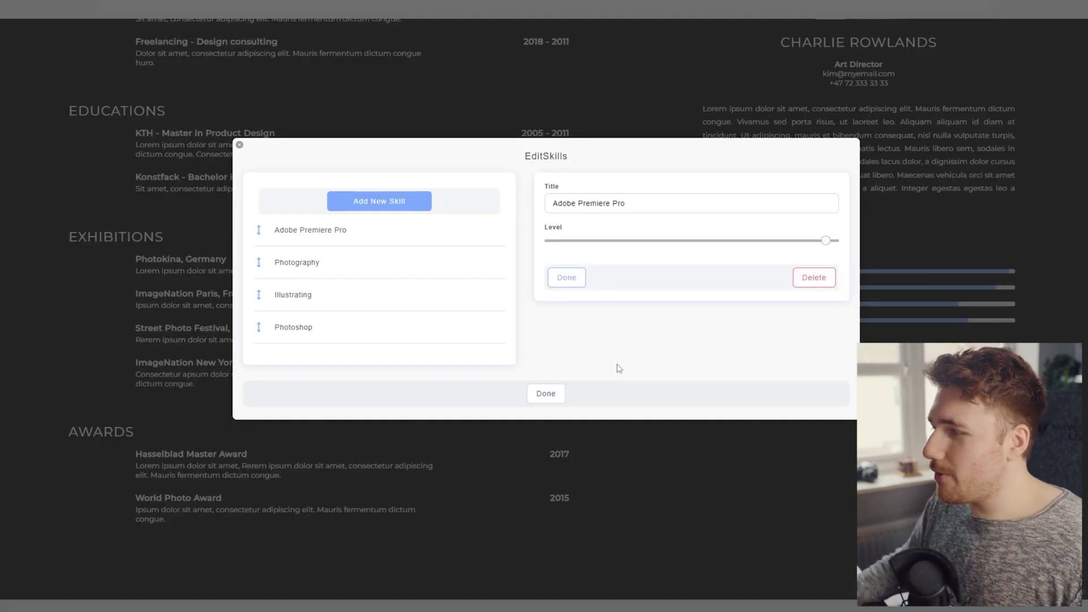
left_click(567, 277)
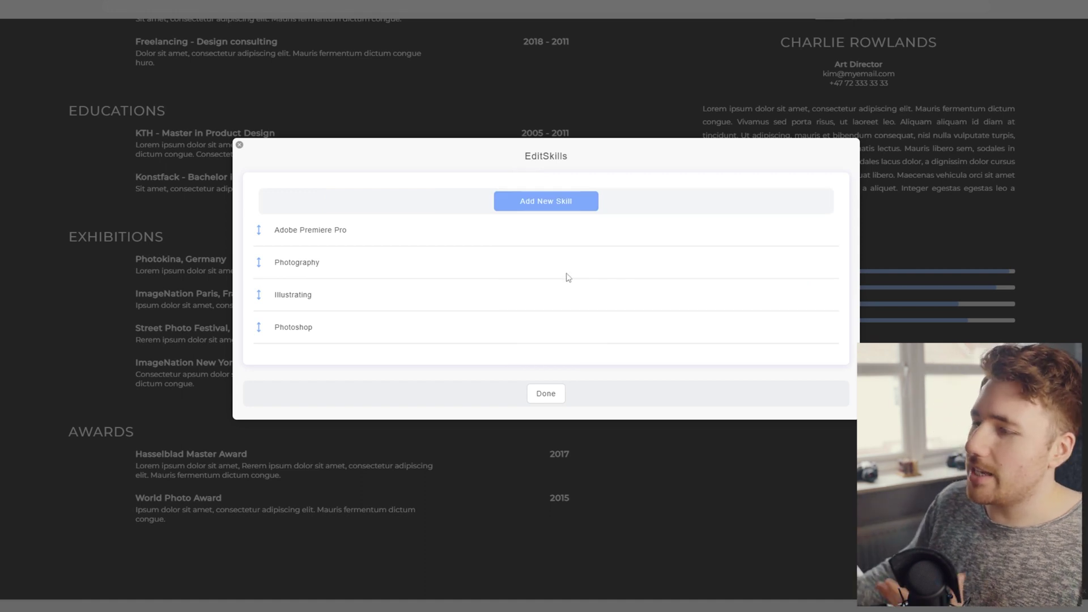
Step: Edit the Photography and Photoshop skills, retitling the Photoshop entry with an Adobe name
left_click(297, 264)
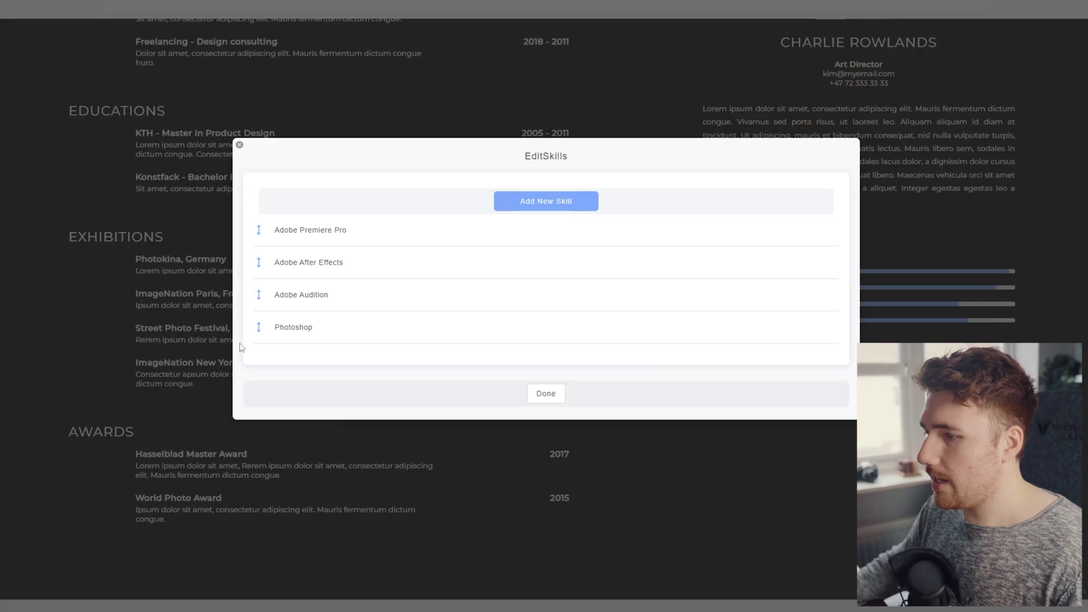
left_click(293, 327)
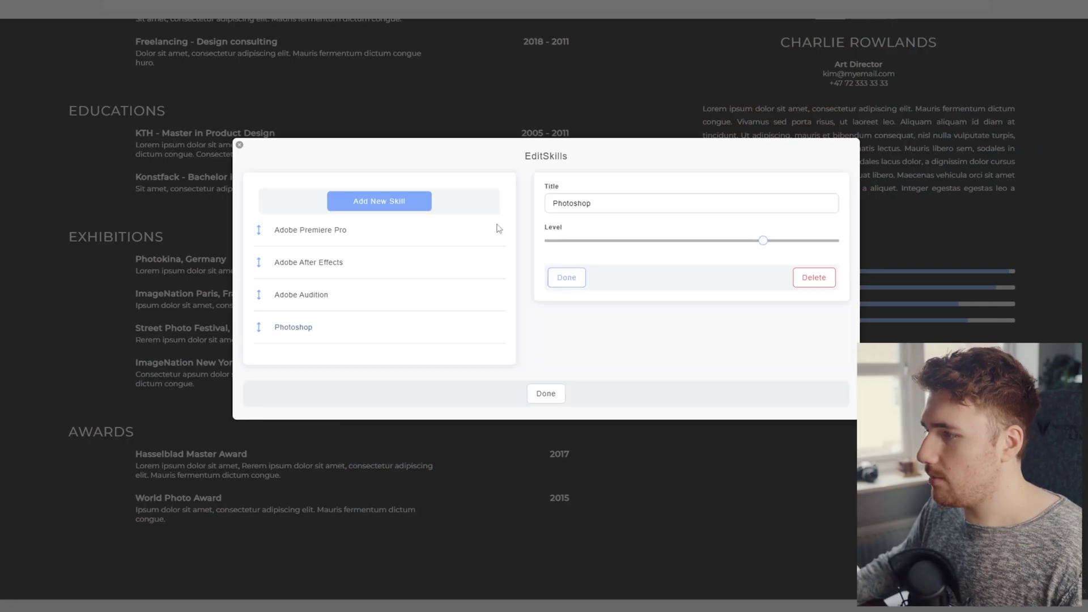
type("Adobe")
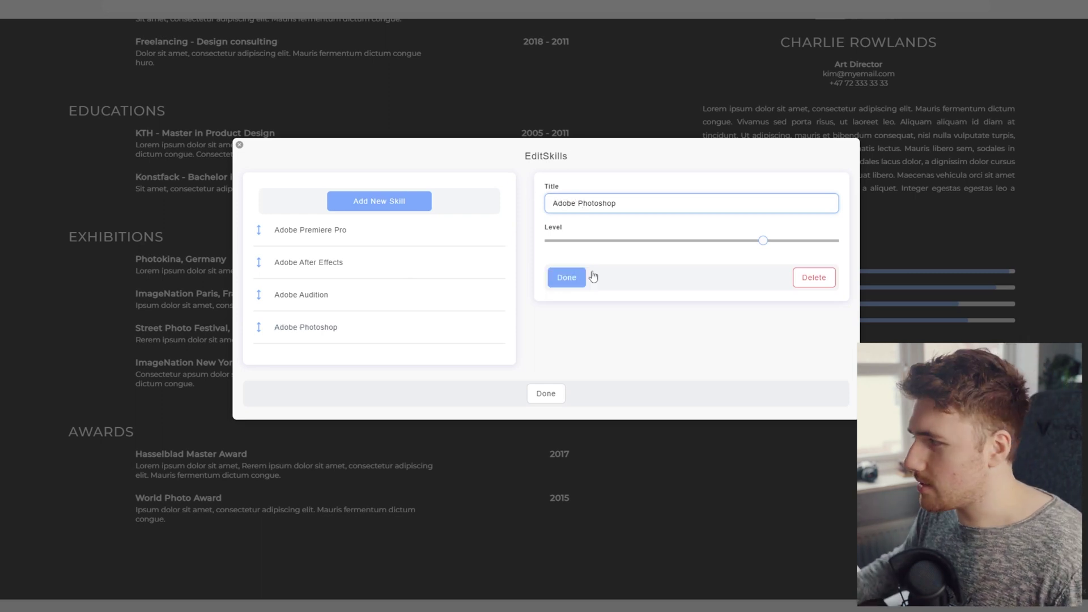
left_click(566, 277)
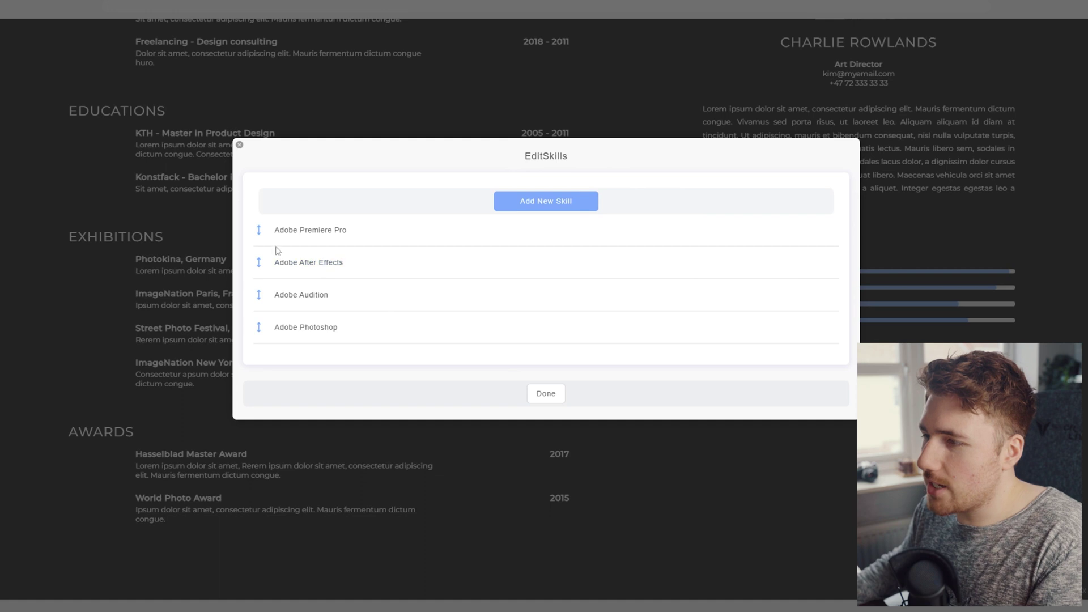
Step: Check the Premiere Pro and Photoshop skill levels, then close the skills editor
left_click(305, 239)
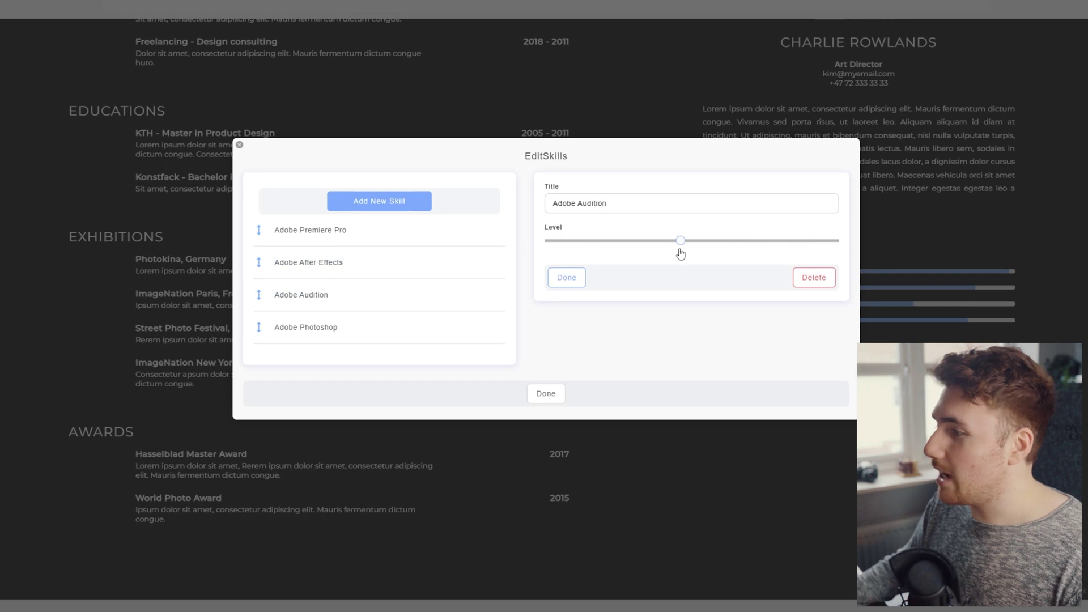
left_click(301, 327)
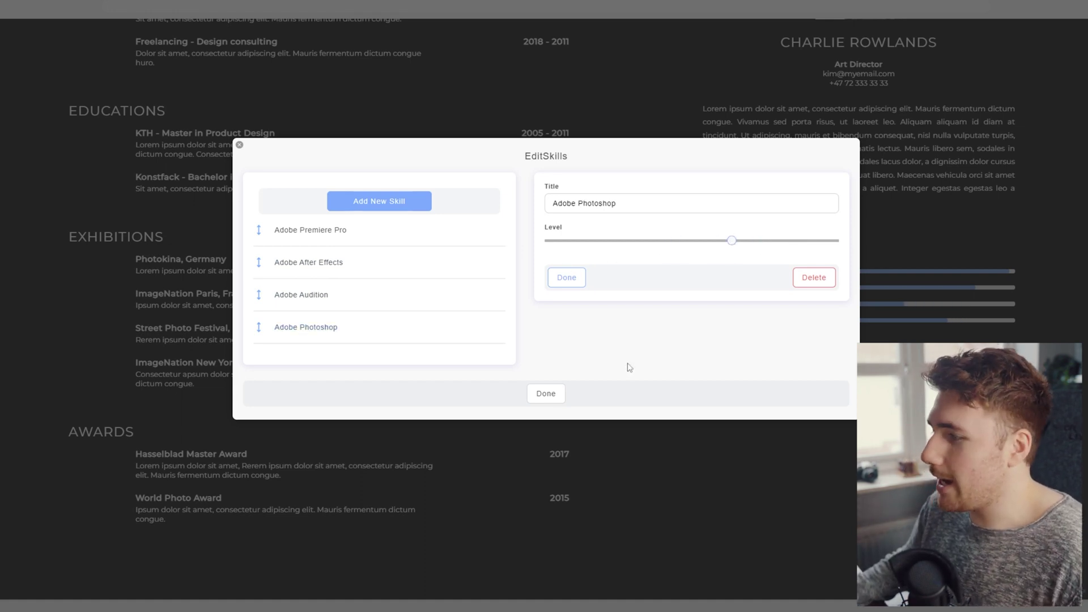
left_click(567, 278)
left_click(553, 390)
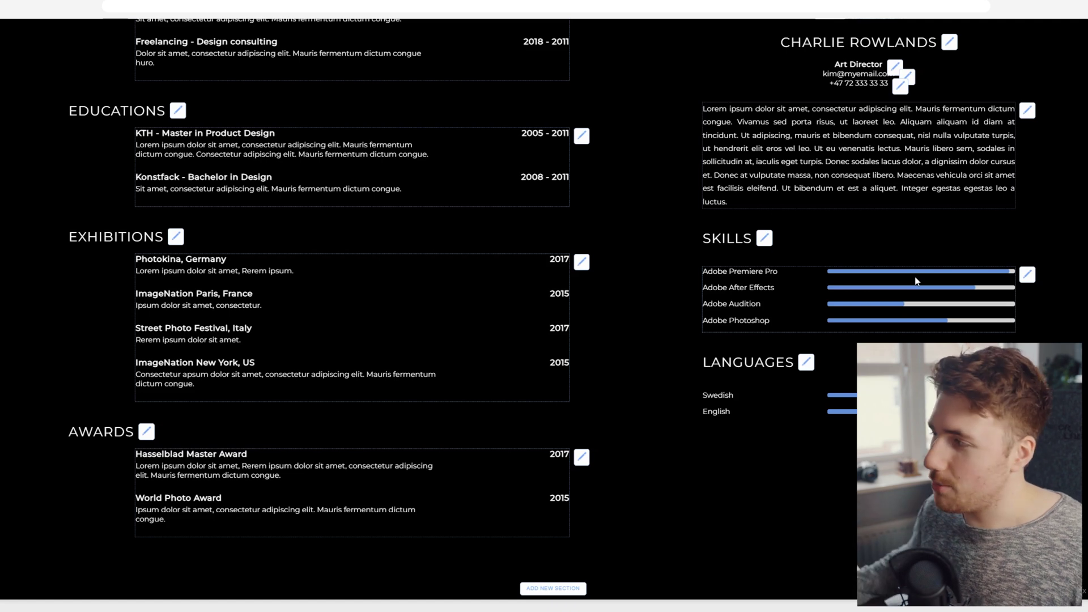
scroll(915, 281, "up", 4)
Step: Set the Gallery section's Animation on Enter to focus-in
scroll(915, 280, "down", 4)
scroll(873, 295, "up", 10)
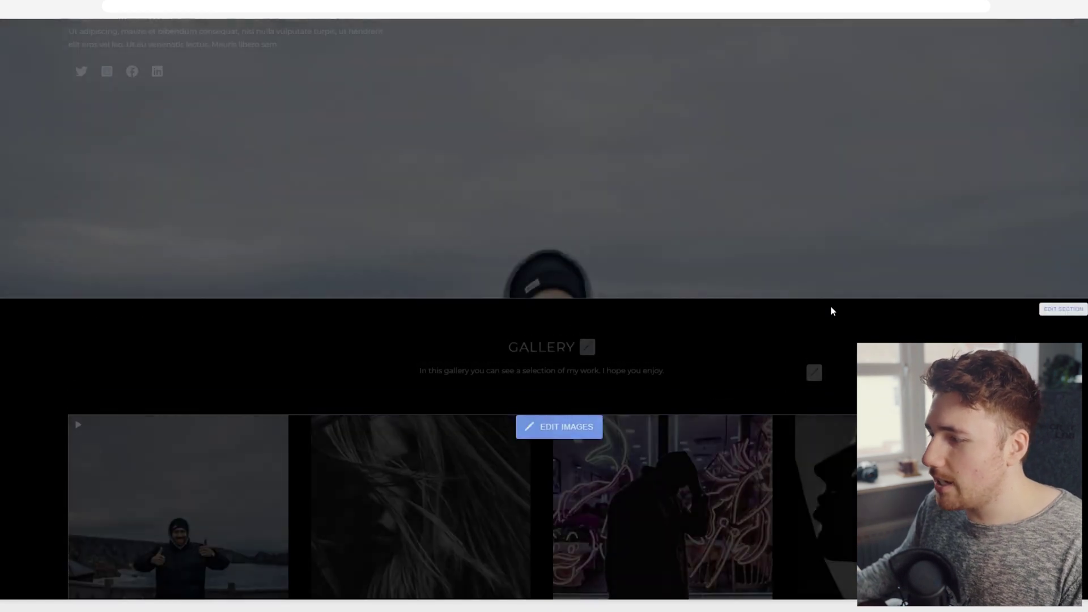
scroll(831, 311, "up", 6)
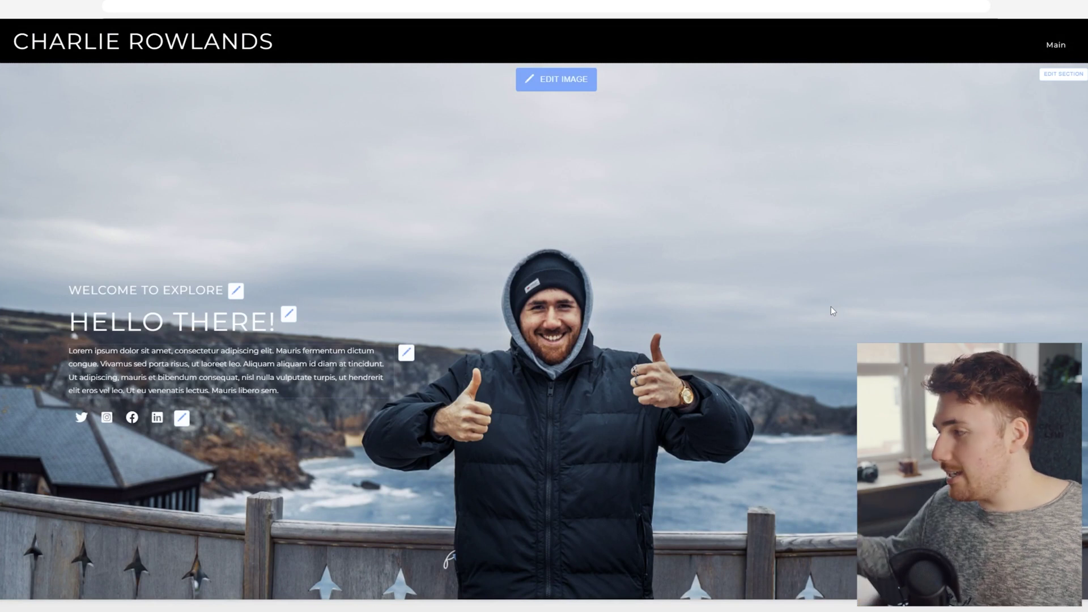
scroll(869, 311, "down", 6)
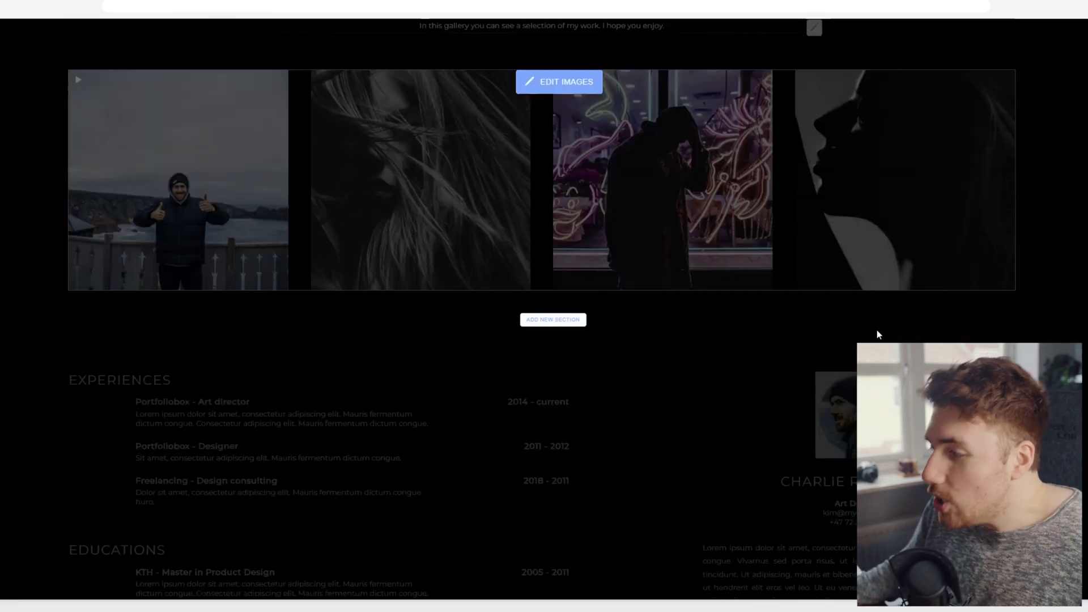
scroll(877, 333, "down", 6)
scroll(877, 333, "up", 10)
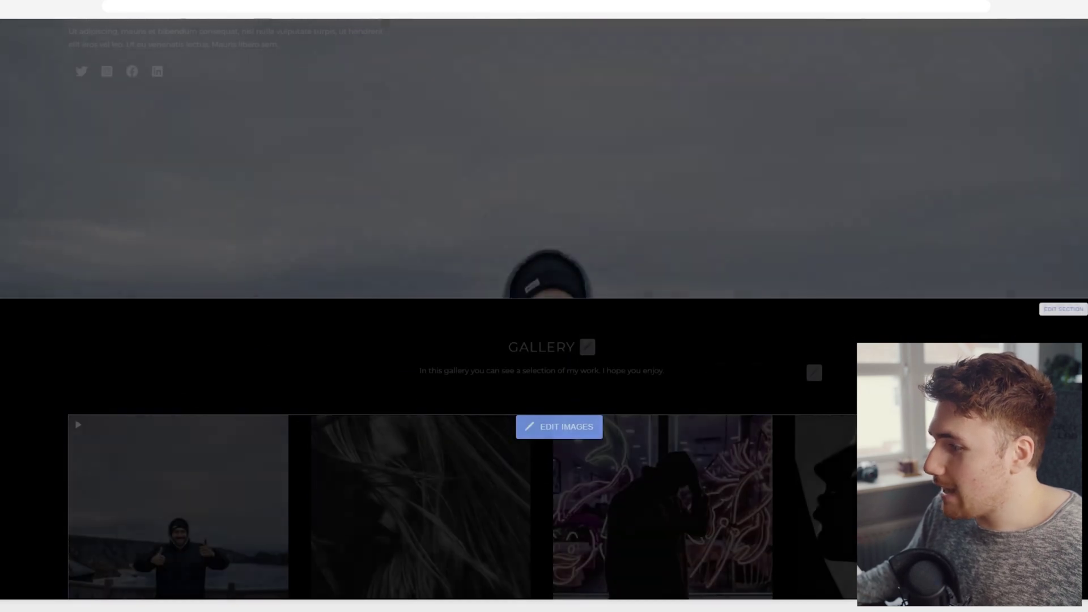
scroll(995, 245, "up", 3)
scroll(995, 245, "down", 9)
scroll(995, 246, "up", 6)
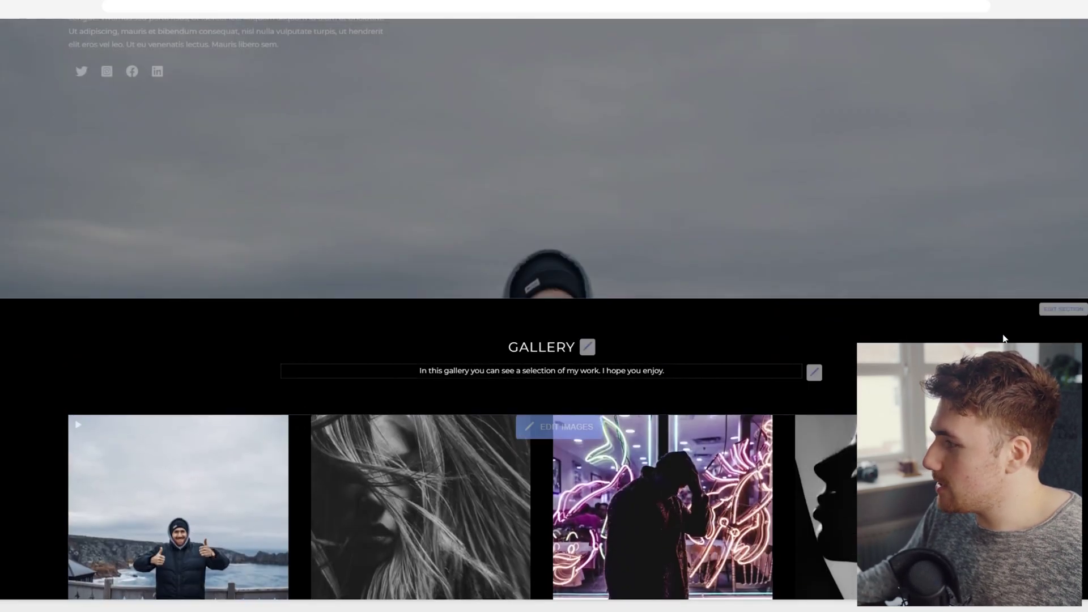
left_click(1064, 309)
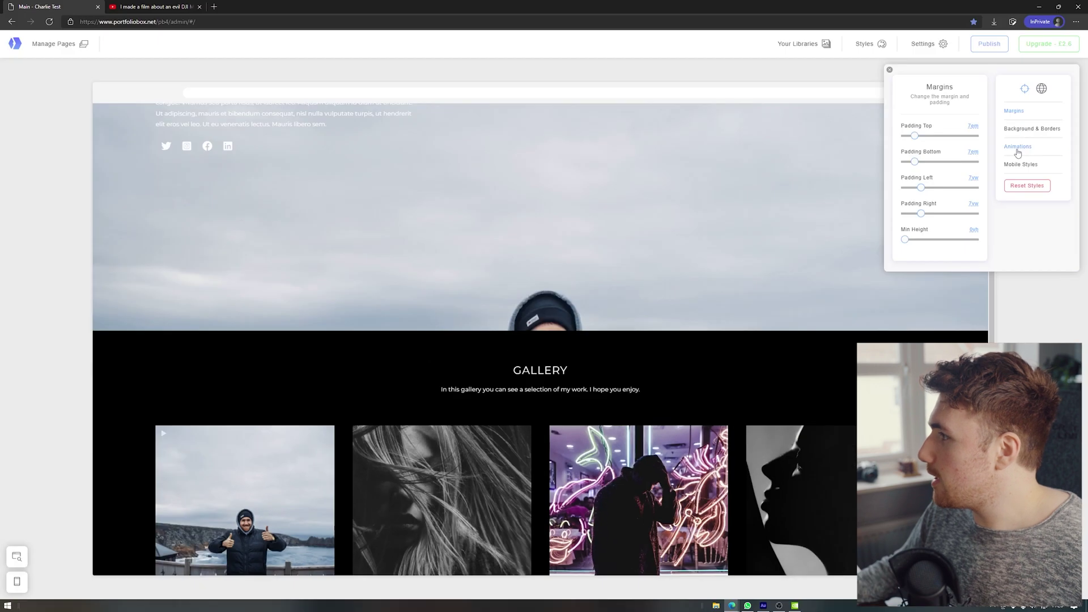
left_click(1018, 147)
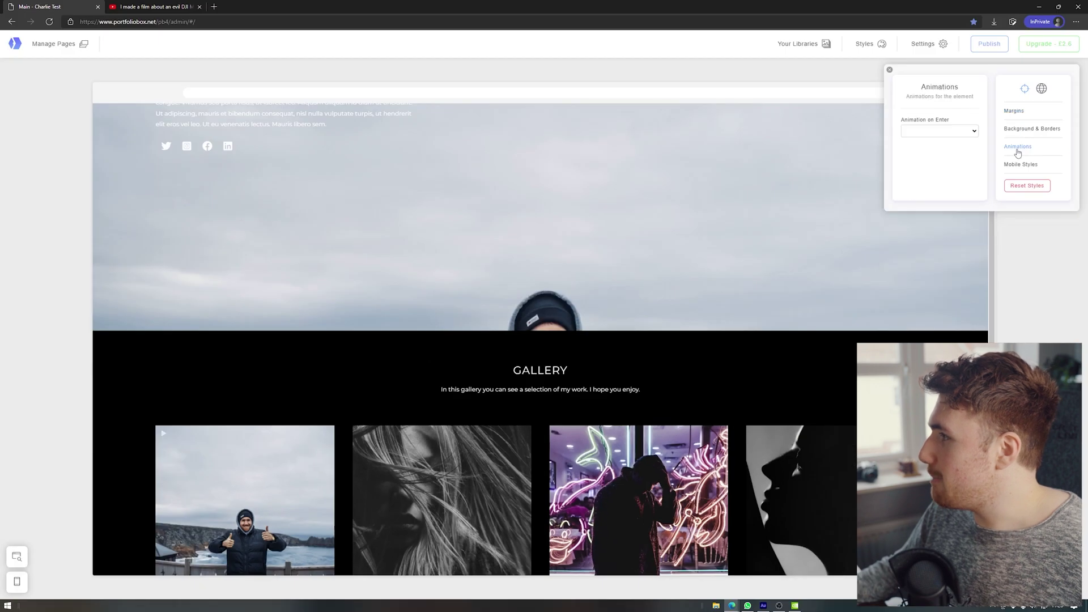
left_click(957, 131)
scroll(935, 238, "down", 6)
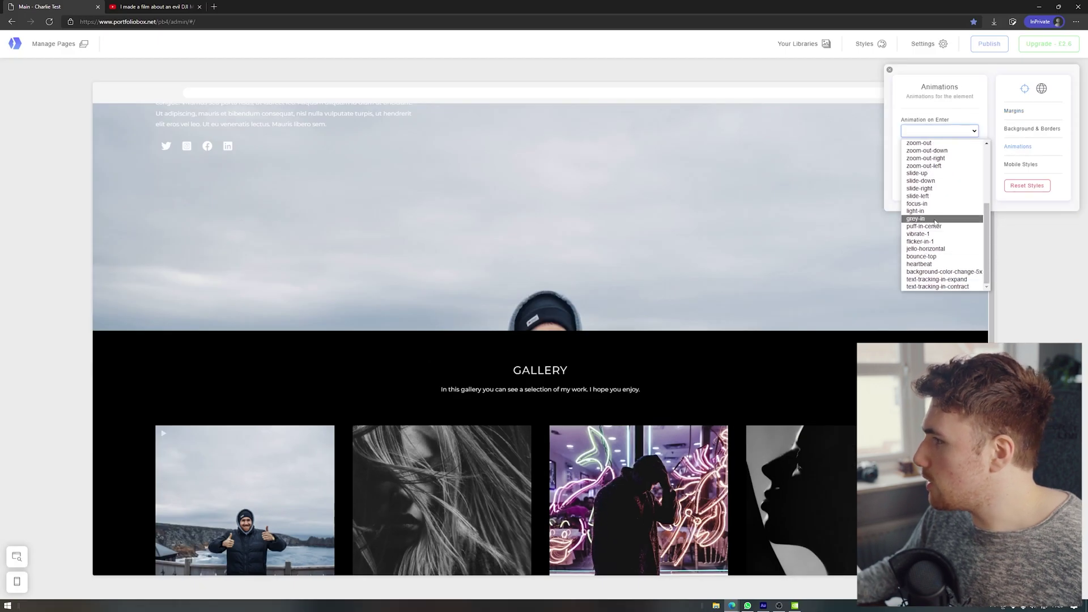
left_click(927, 206)
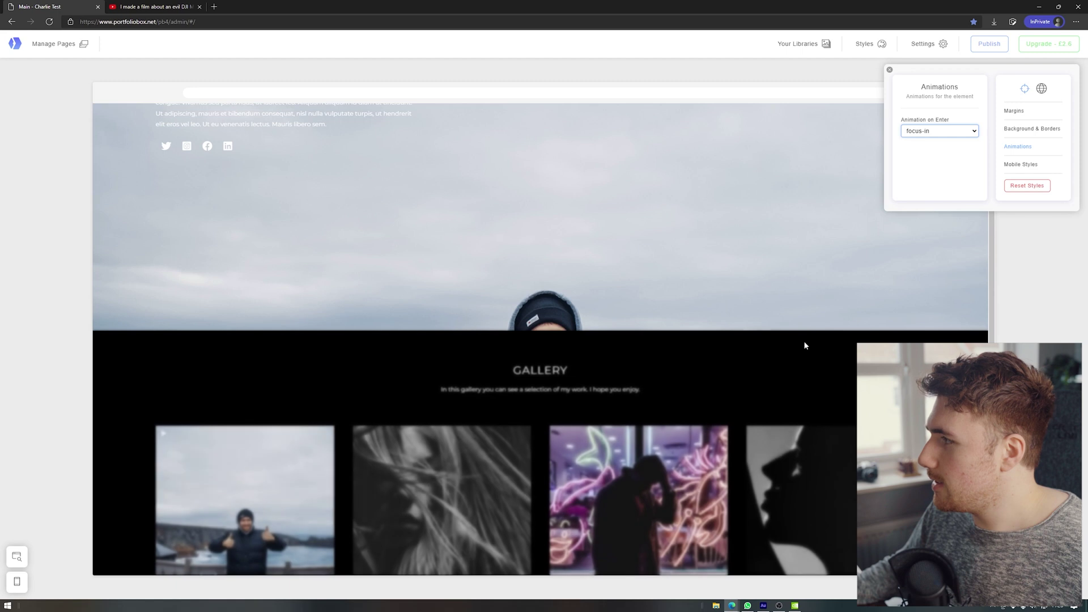
left_click(889, 69)
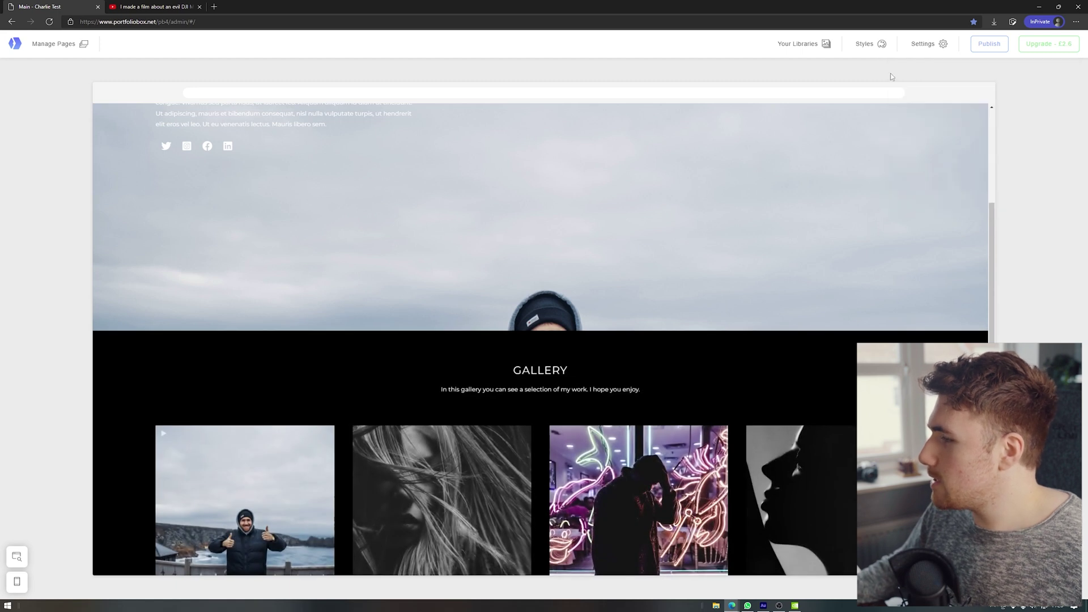
scroll(736, 257, "up", 5)
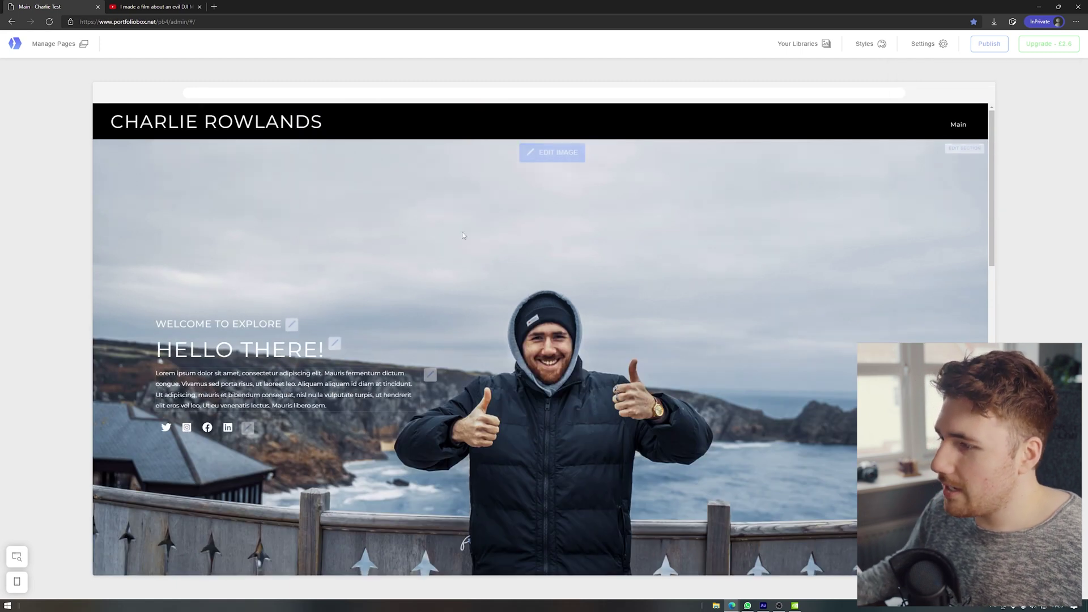
scroll(622, 318, "down", 5)
scroll(651, 340, "up", 3)
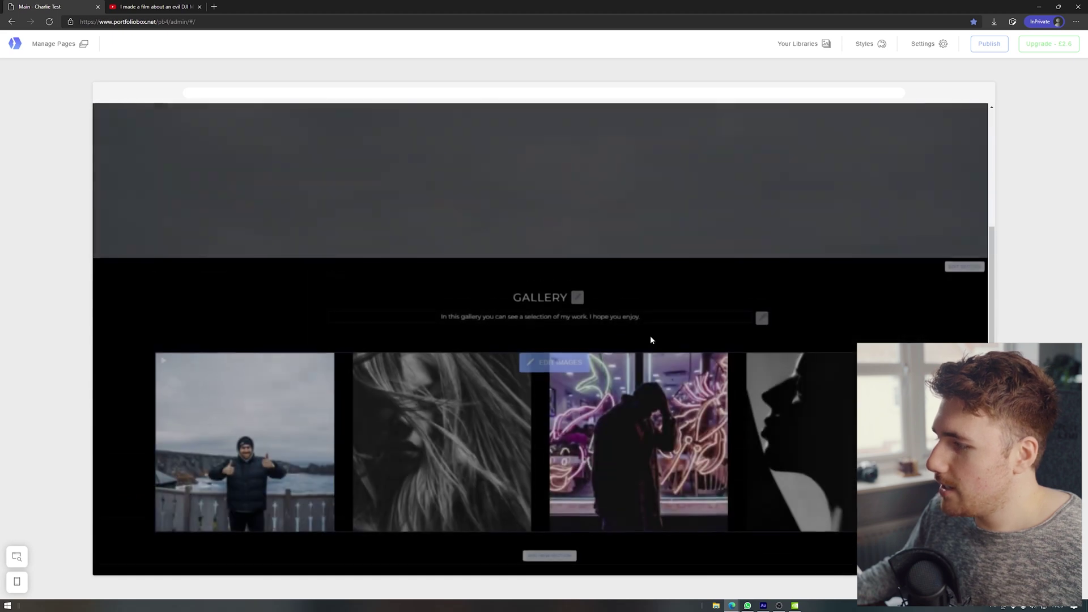
scroll(651, 340, "down", 1)
left_click(626, 341)
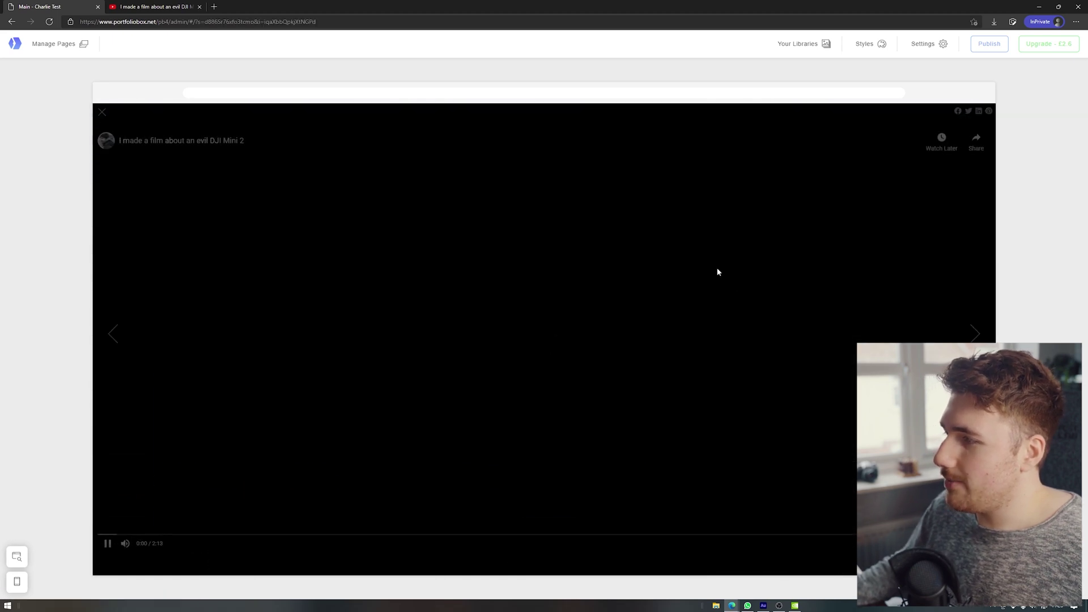
left_click(196, 534)
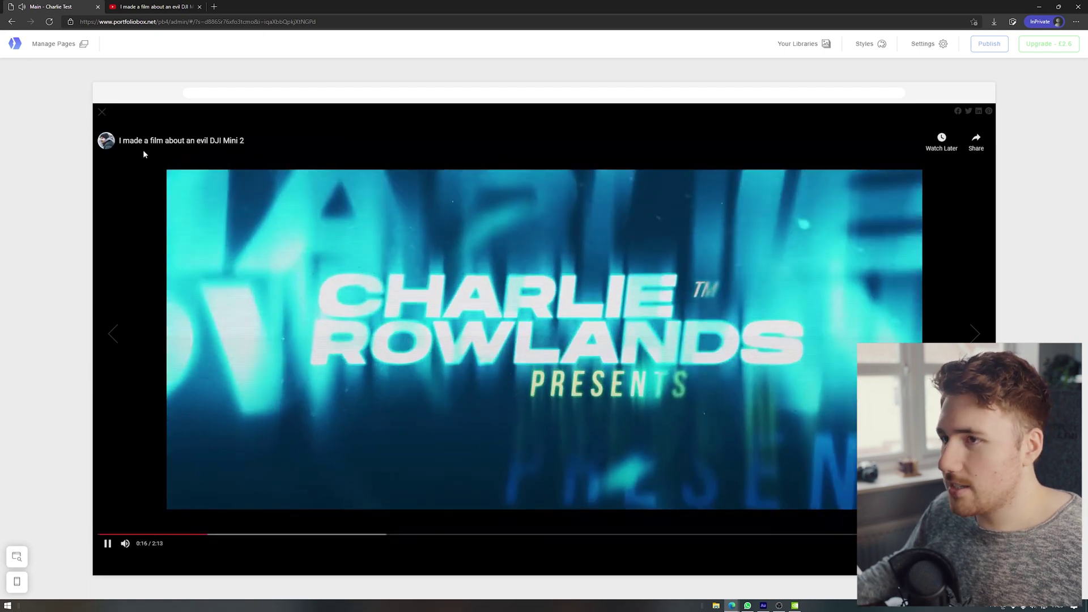
left_click(162, 135)
scroll(504, 349, "down", 8)
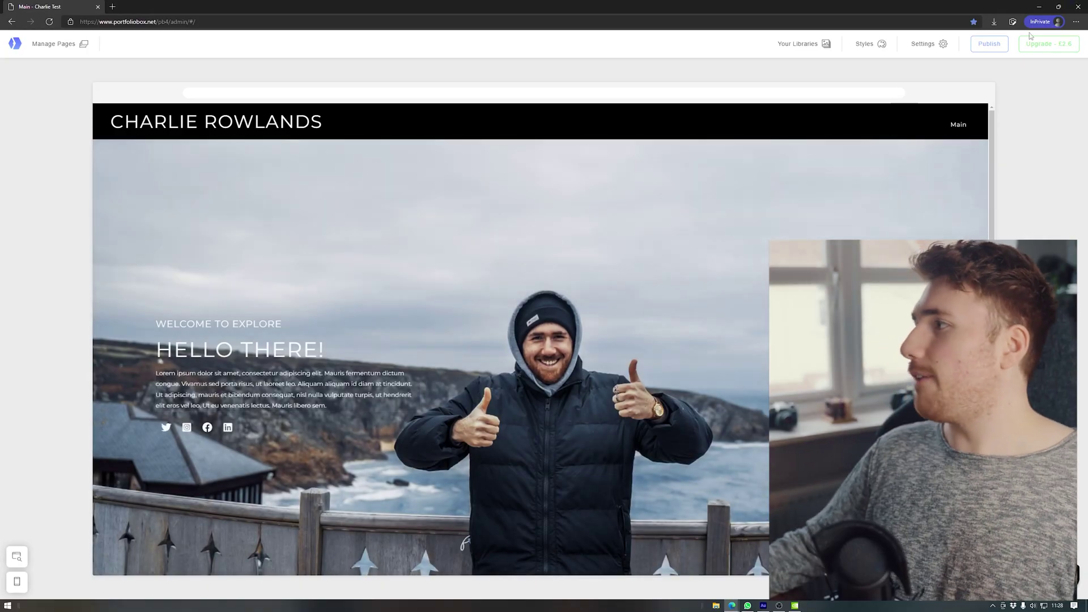
Step: Glance at the upgrade plans, then pick the free portfoliobox.net domain when publishing
left_click(1031, 48)
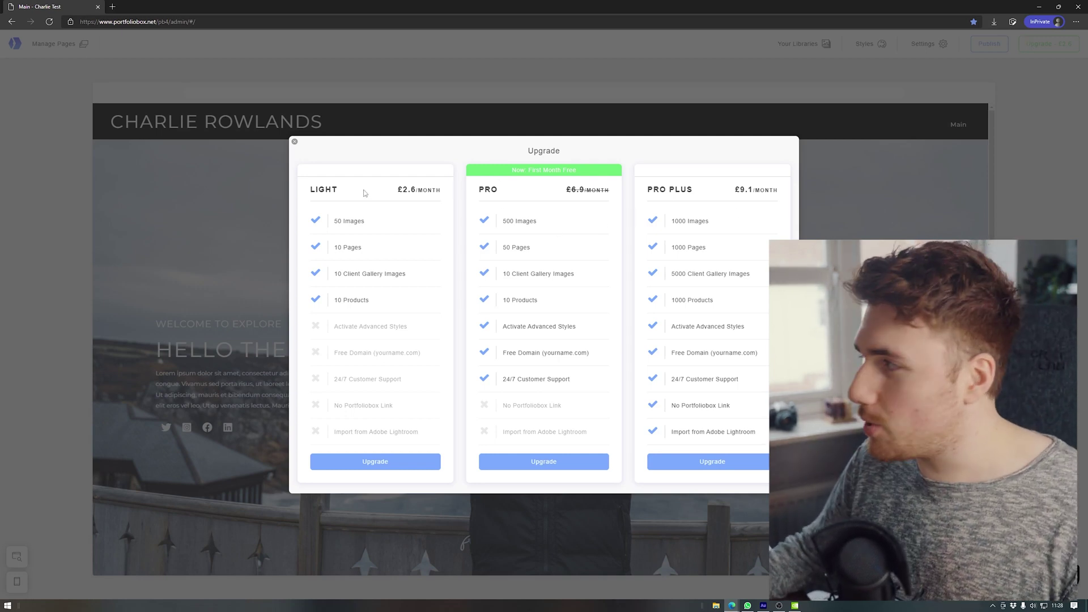
left_click(296, 142)
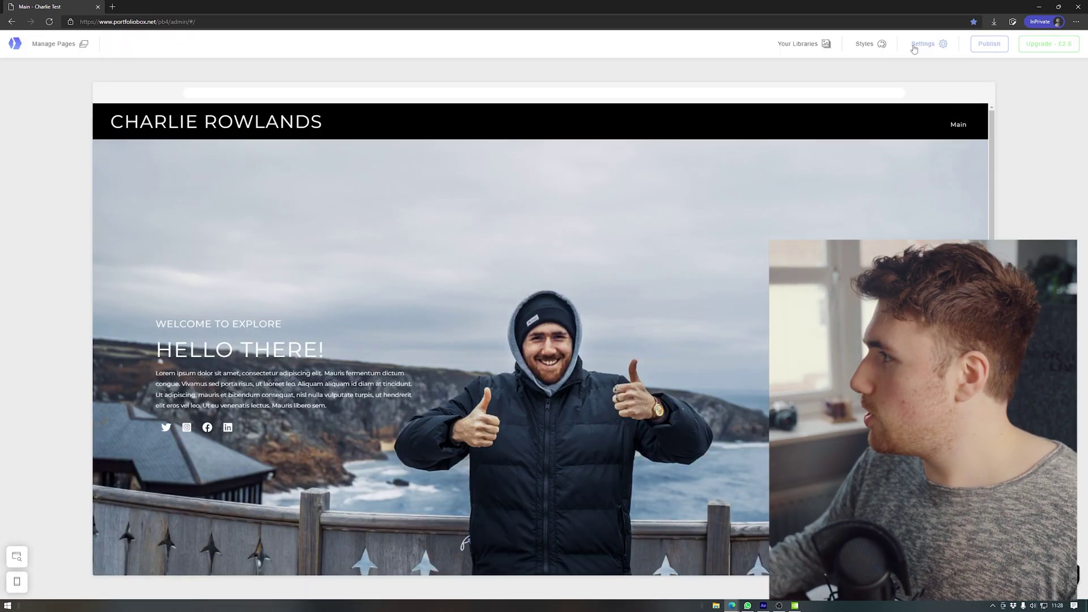
left_click(987, 44)
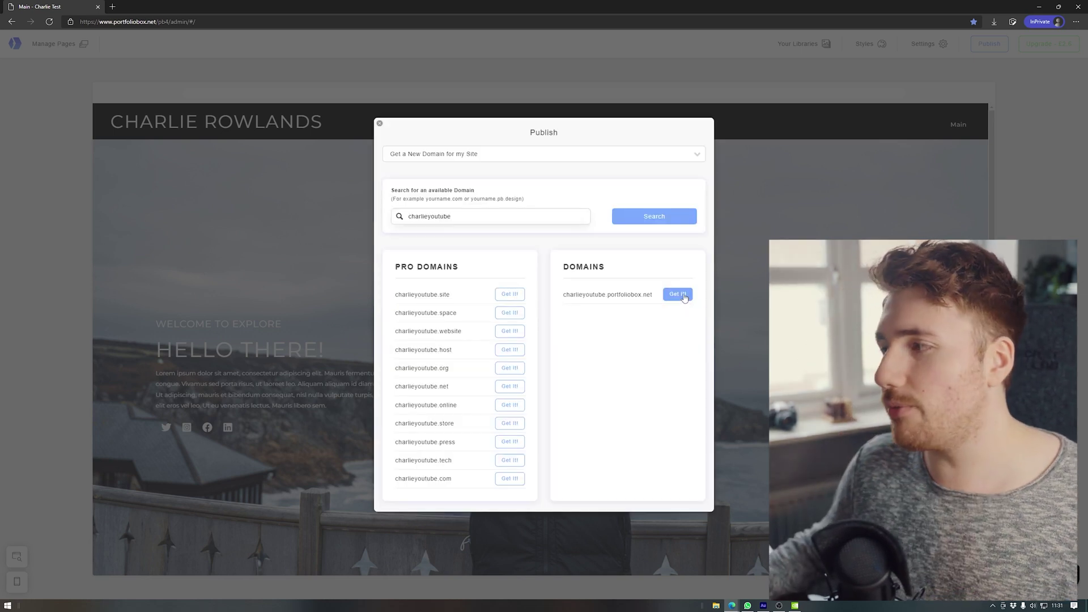
left_click(682, 296)
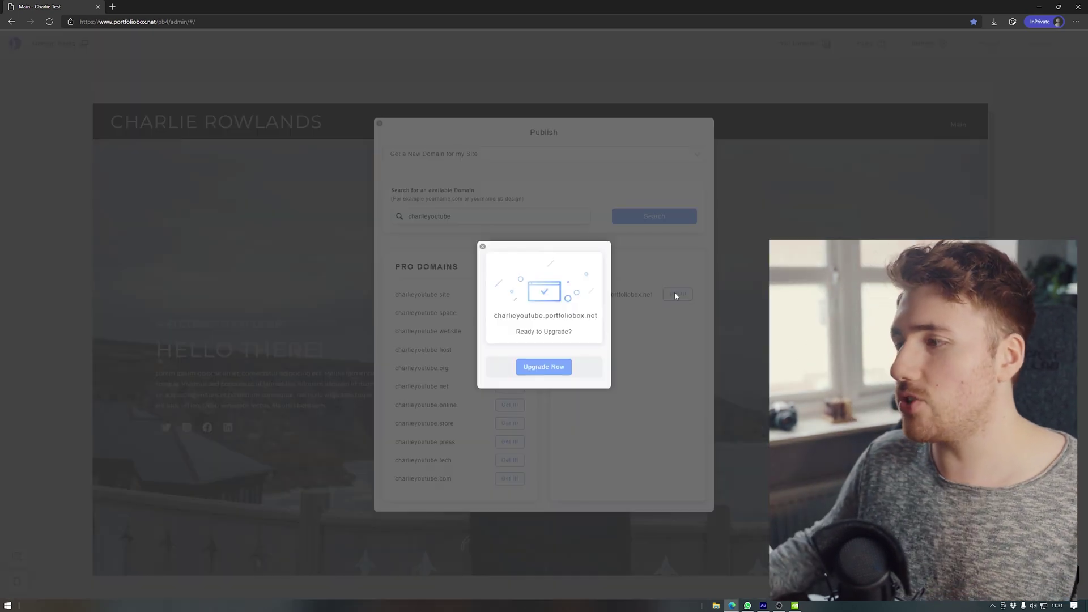
Step: Compare the plans' image and product allowances and choose the Light plan
left_click(530, 370)
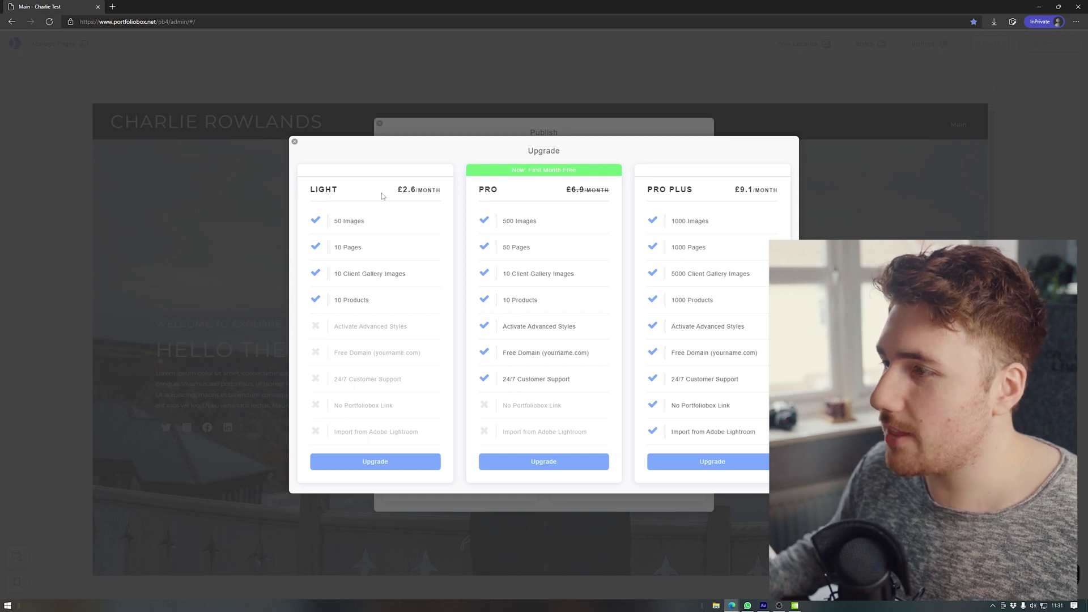
double_click(352, 221)
left_click(378, 227)
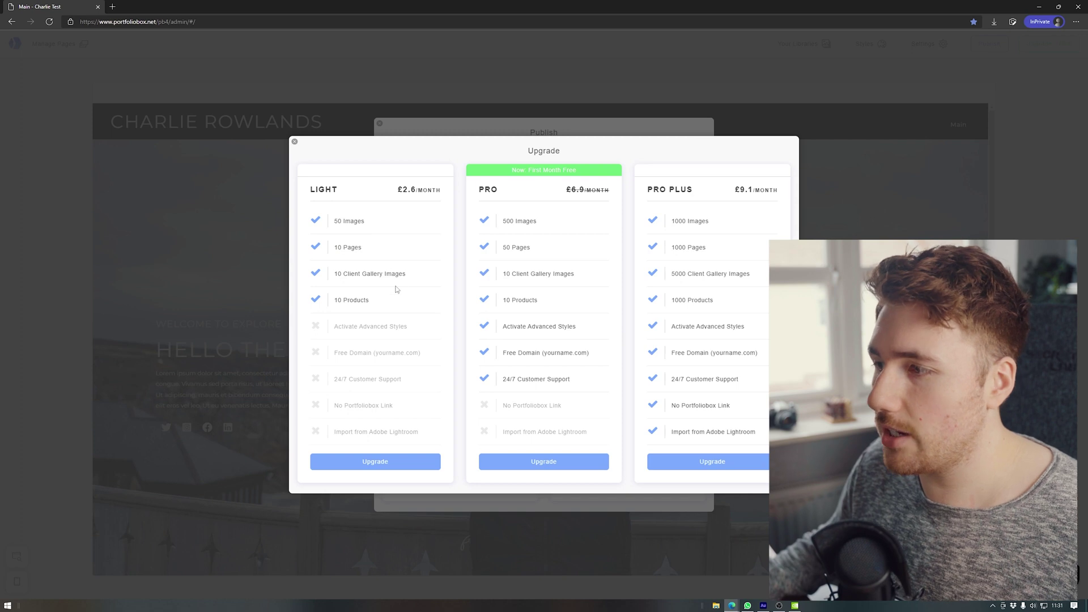
double_click(368, 303)
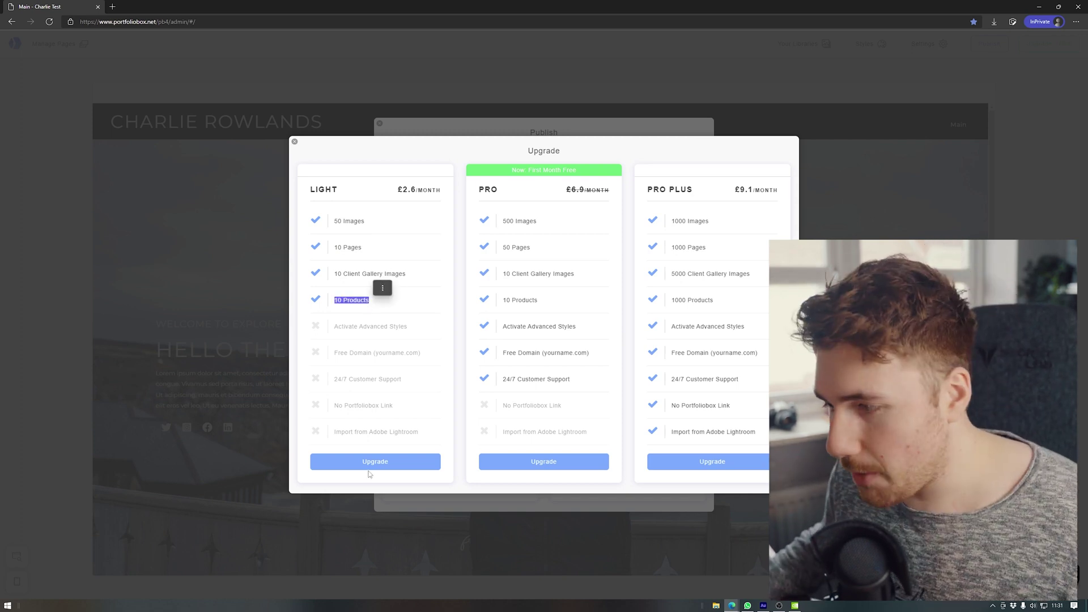
left_click(371, 461)
left_click_drag(491, 249, 595, 329)
left_click(561, 354)
Step: Confirm the Light plan and switch its billing to Monthly at £4/month
left_click(562, 373)
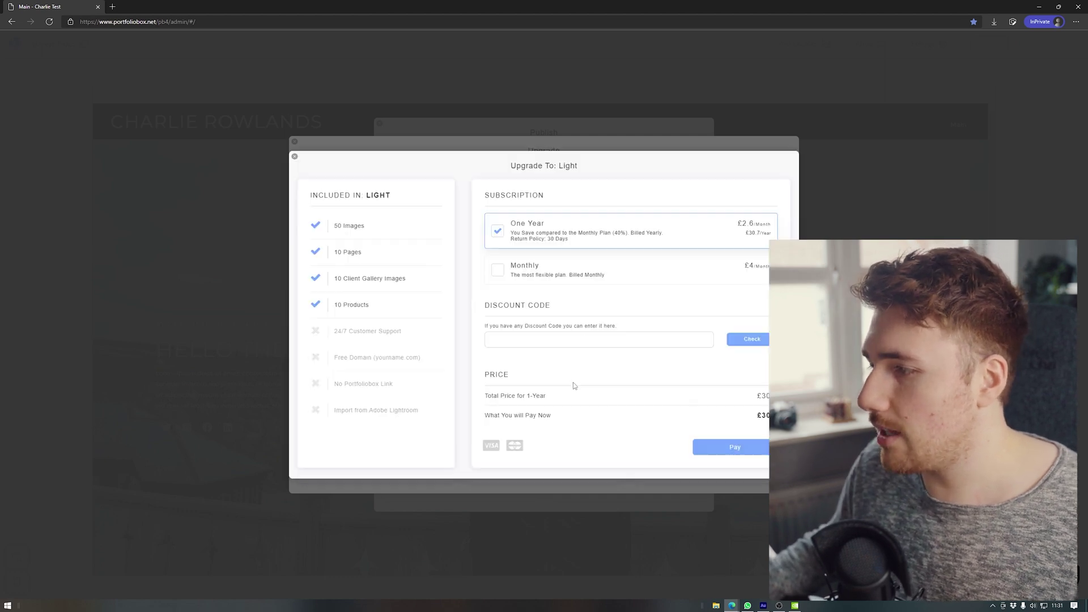
left_click(574, 284)
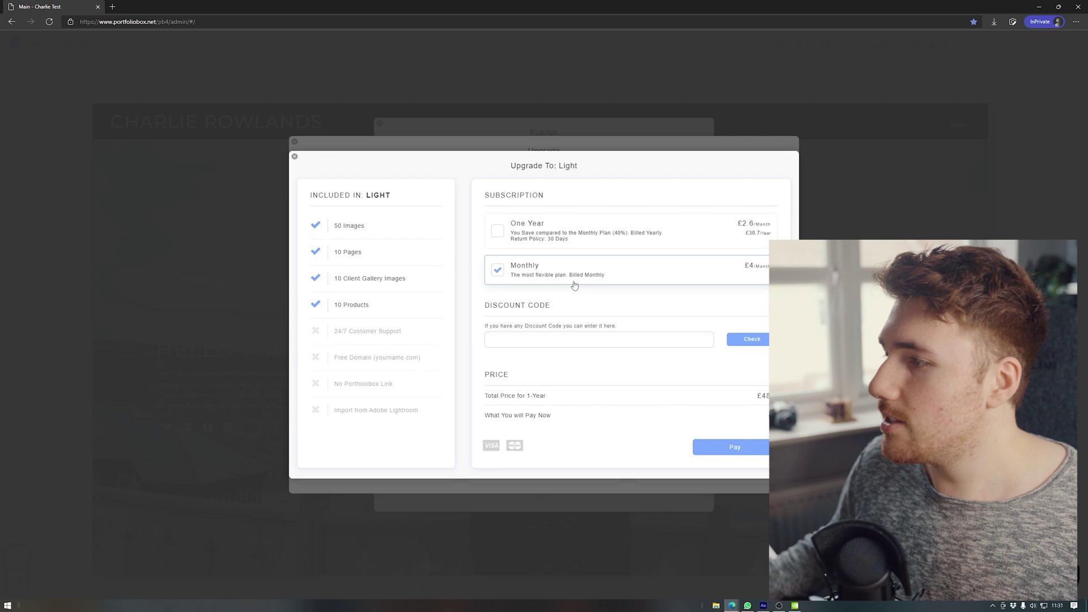